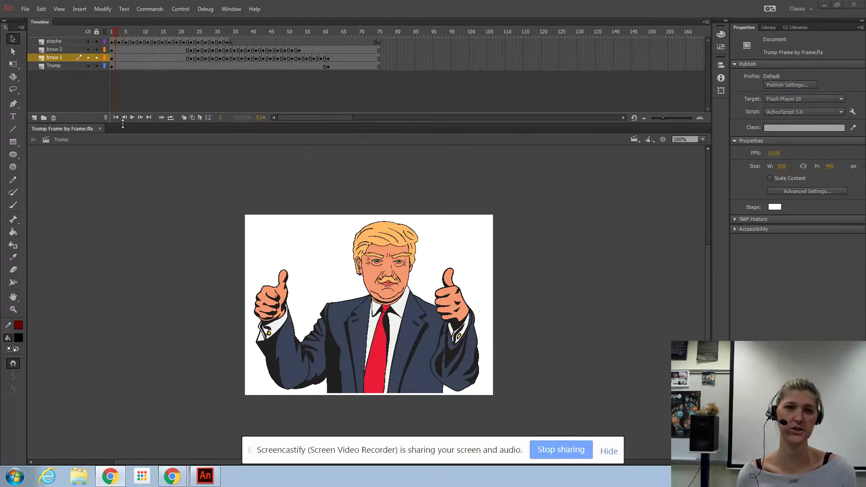
pyautogui.click(25, 9)
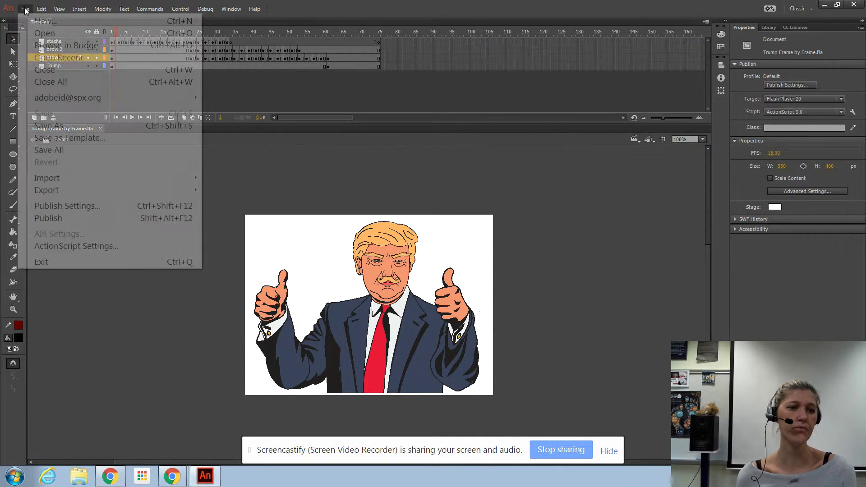
pyautogui.moveTo(57, 195)
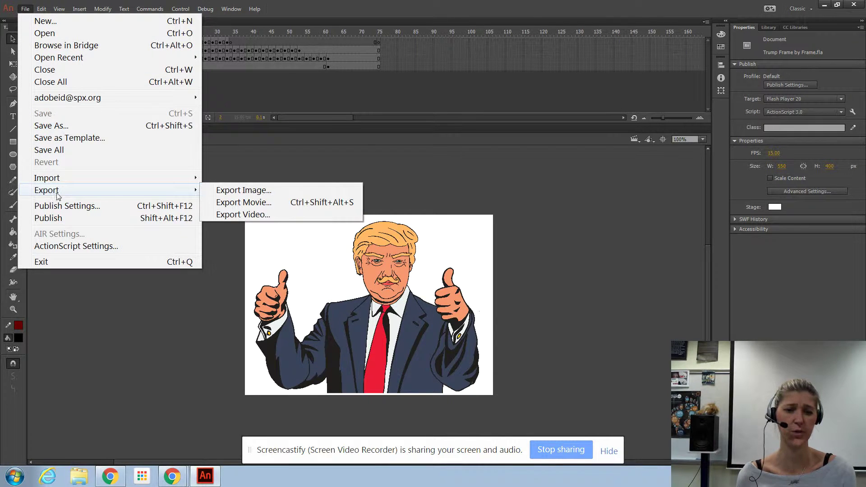
pyautogui.click(237, 215)
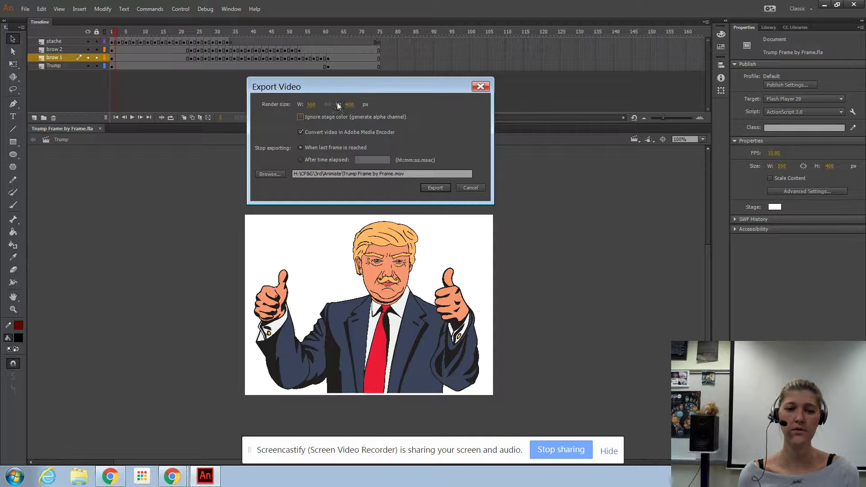
pyautogui.moveTo(311, 104); pyautogui.dragTo(433, 103)
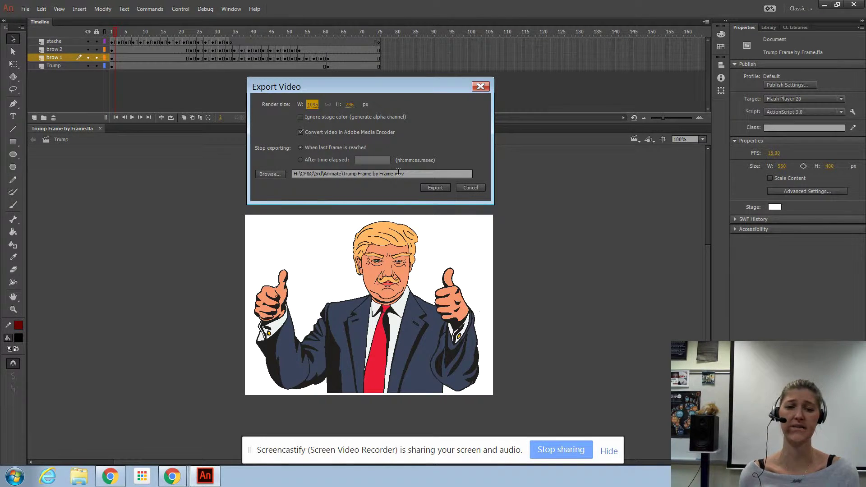
pyautogui.click(471, 188)
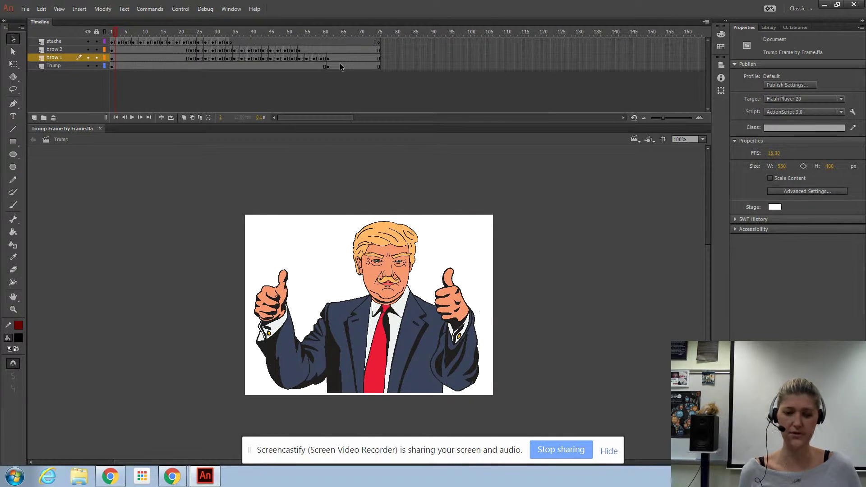
# Preview the animation as a test movie, then check frames 61 and 75 across the layers of the Trump scene
pyautogui.hotkey('ctrl', 'Return')
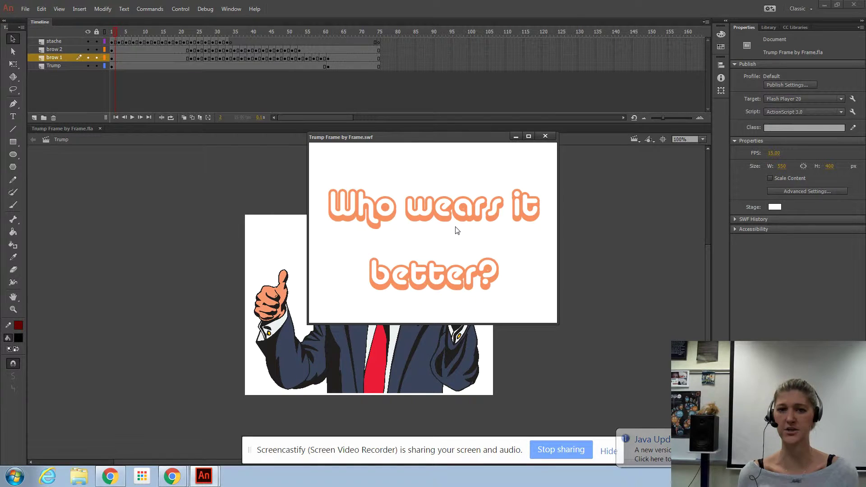
pyautogui.click(545, 136)
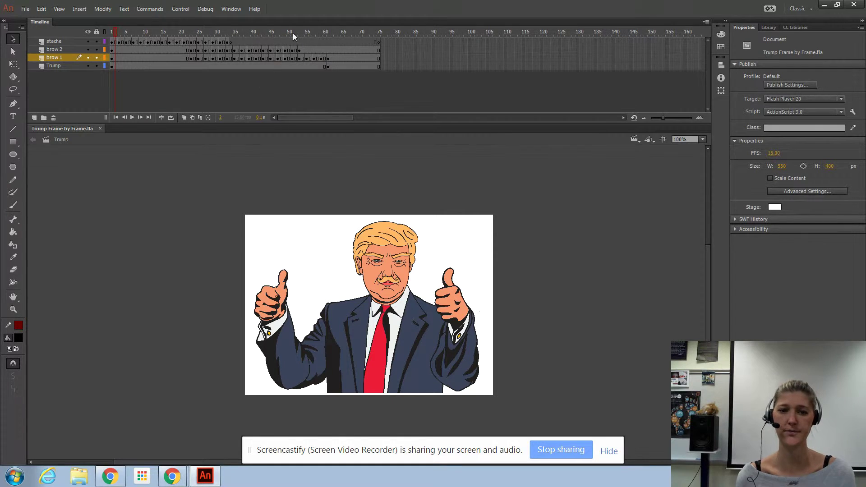
pyautogui.click(327, 31)
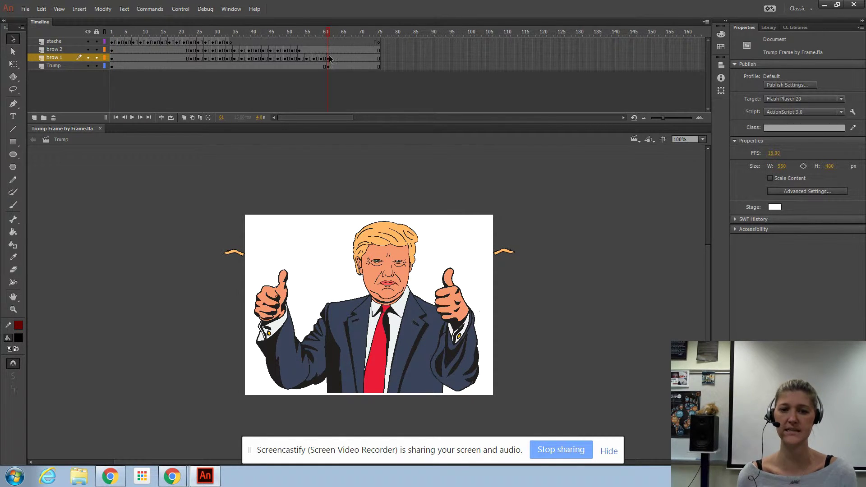
pyautogui.moveTo(383, 32)
pyautogui.mouseDown()
pyautogui.moveTo(334, 31)
pyautogui.moveTo(380, 32)
pyautogui.mouseUp()
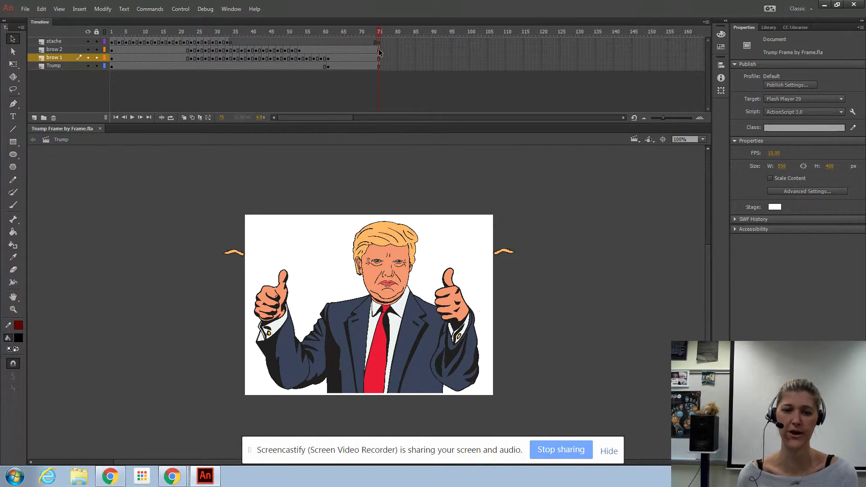
pyautogui.moveTo(379, 46); pyautogui.dragTo(379, 68)
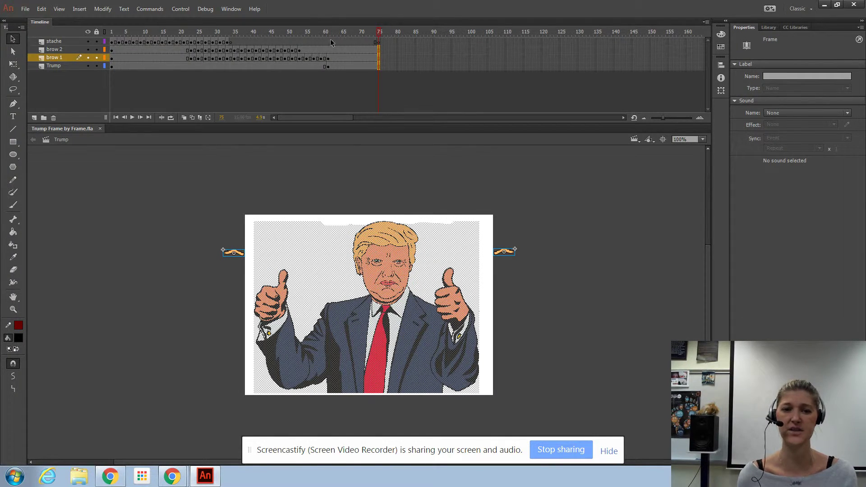
# Switch from the Trump scene to the Hilary scene
pyautogui.click(635, 139)
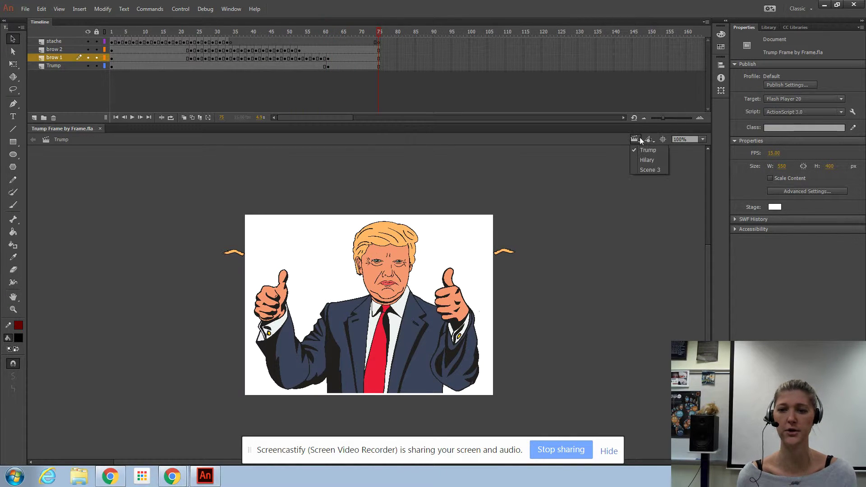
pyautogui.click(647, 160)
pyautogui.click(635, 140)
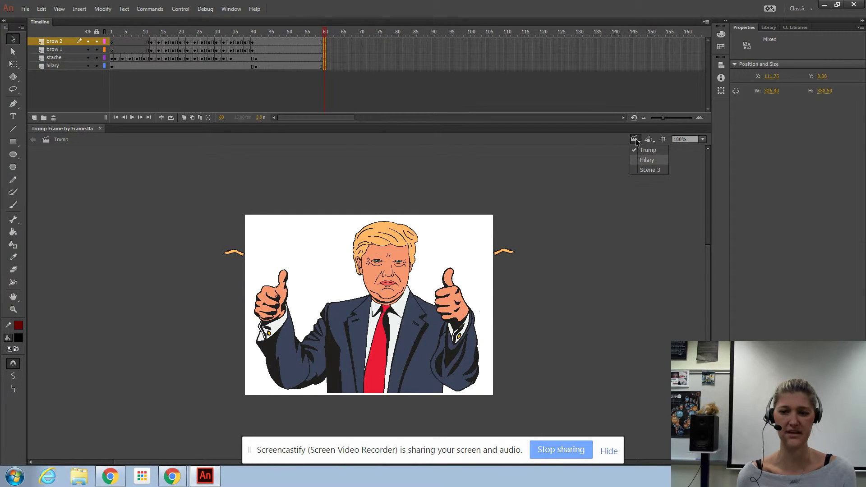
pyautogui.click(635, 139)
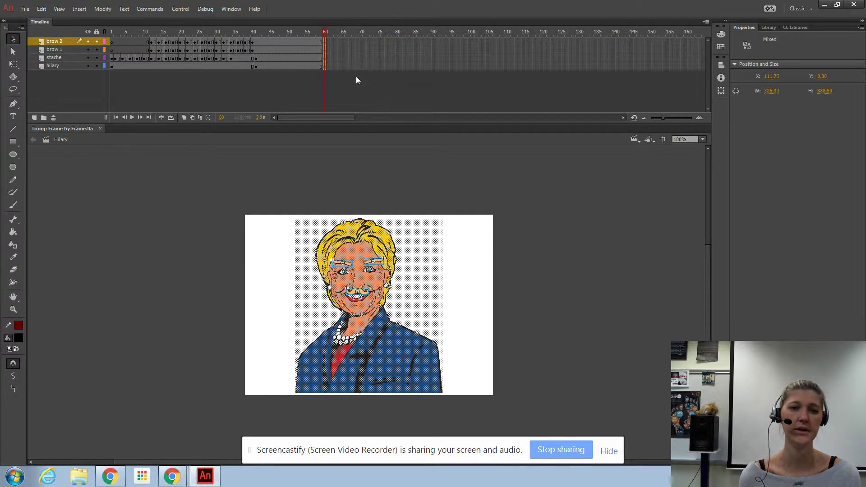
# Remove the extra frame 60 from all four layers of the Hilary scene and save the file
pyautogui.moveTo(324, 32); pyautogui.dragTo(262, 34)
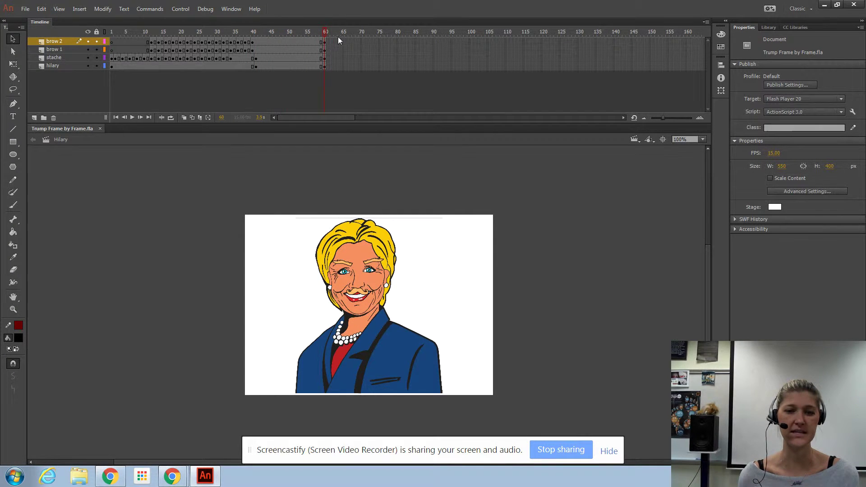
pyautogui.moveTo(330, 40); pyautogui.dragTo(265, 45)
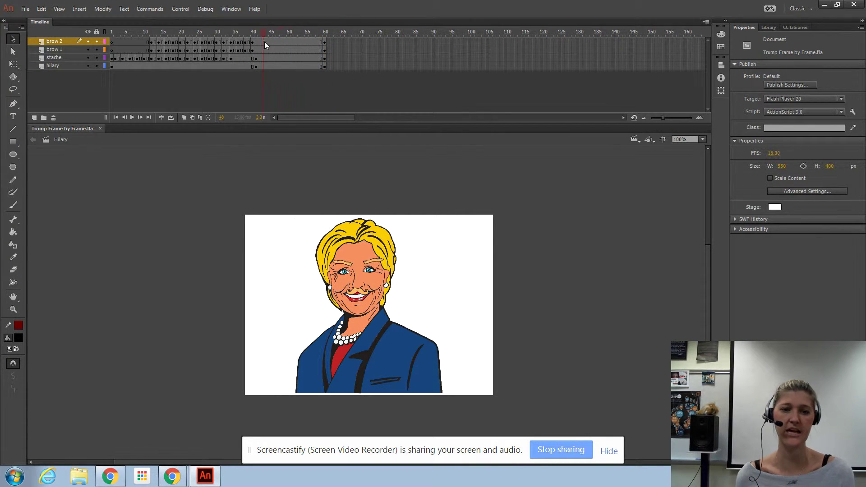
pyautogui.moveTo(327, 43); pyautogui.dragTo(329, 67)
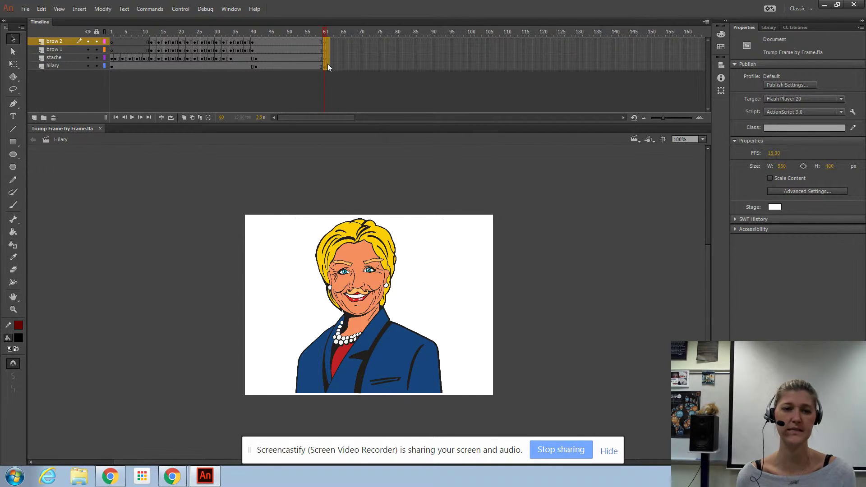
pyautogui.rightClick(324, 63)
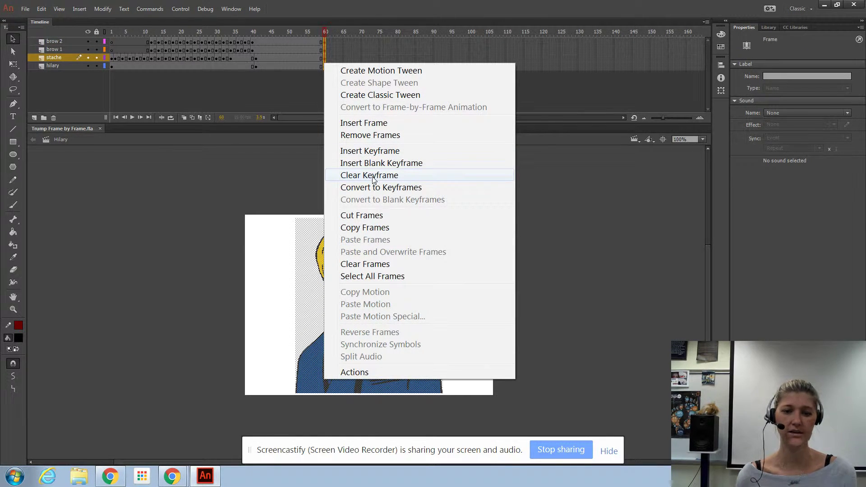
pyautogui.click(370, 135)
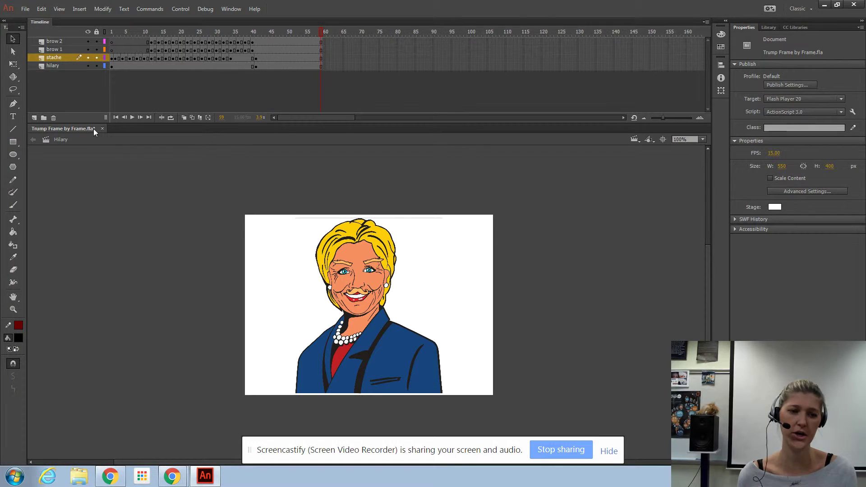
pyautogui.click(24, 9)
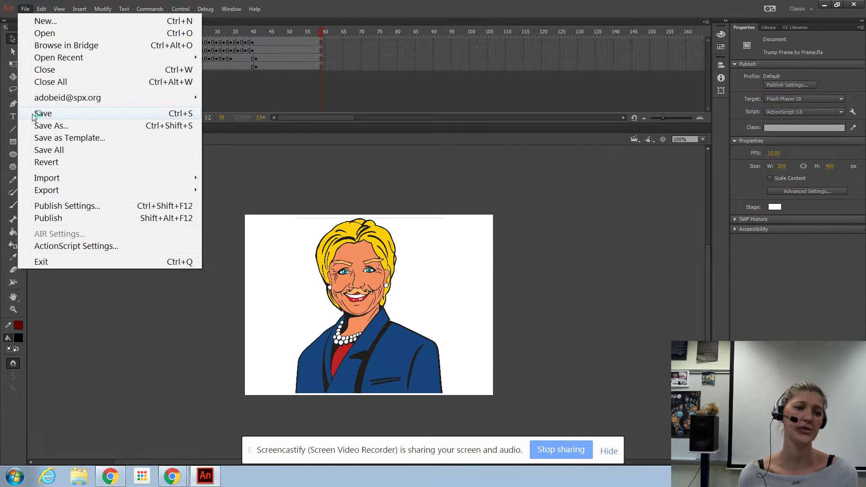
pyautogui.click(35, 113)
# Export the animation as the video Trump Frame by Frame.mov at about 1131 × 823 px, with conversion in Adobe Media Encoder
pyautogui.click(25, 9)
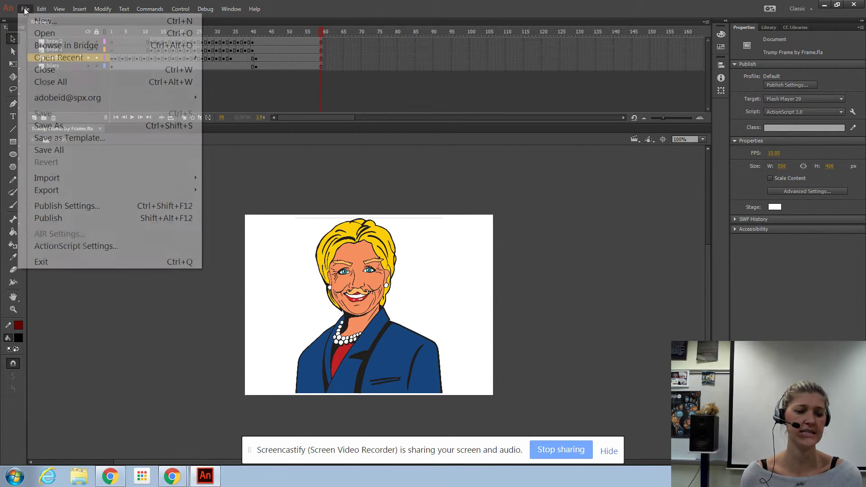
pyautogui.moveTo(54, 192)
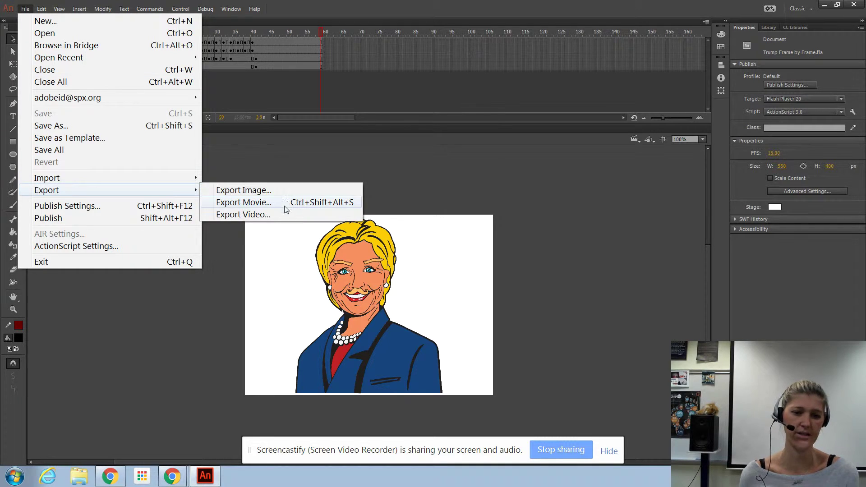
pyautogui.click(271, 214)
pyautogui.moveTo(314, 104); pyautogui.dragTo(576, 106)
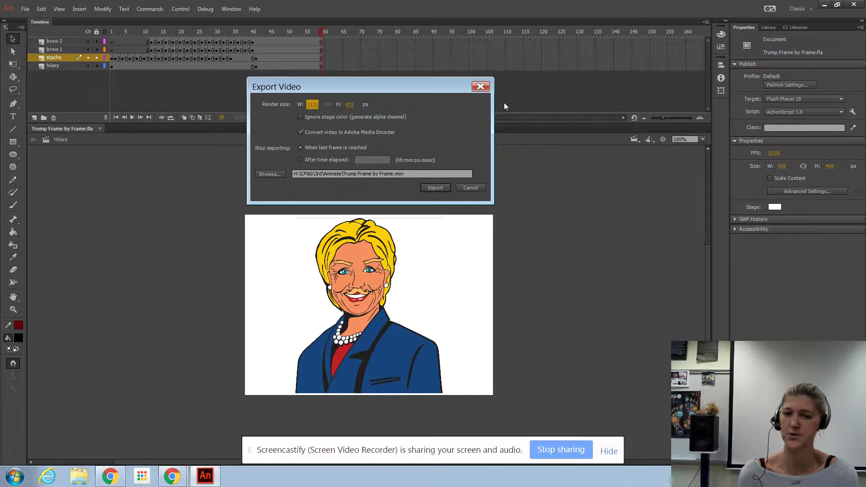
pyautogui.click(438, 186)
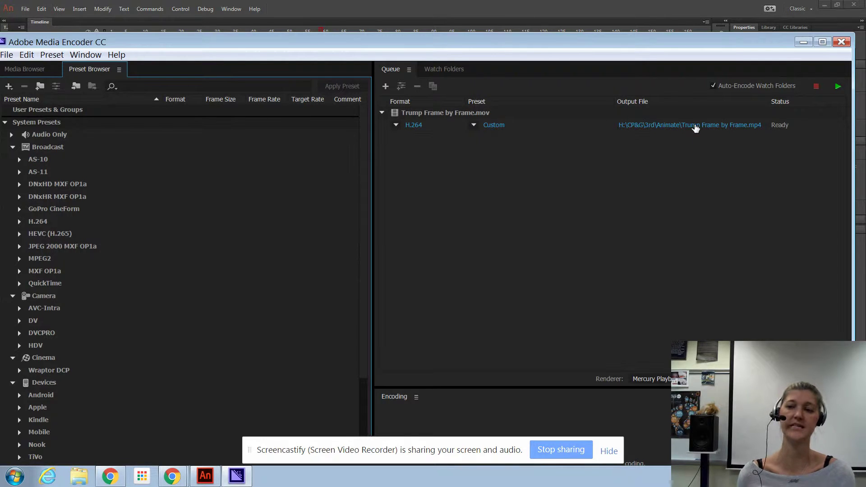
# Encode the queued H.264 video to Trump Frame by Frame.mp4, then close Adobe Media Encoder and Animate
pyautogui.click(839, 86)
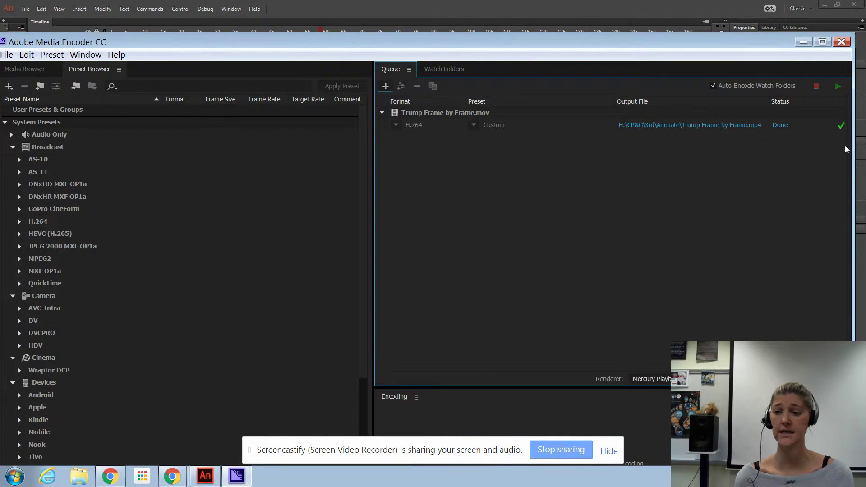
pyautogui.click(842, 41)
pyautogui.click(853, 5)
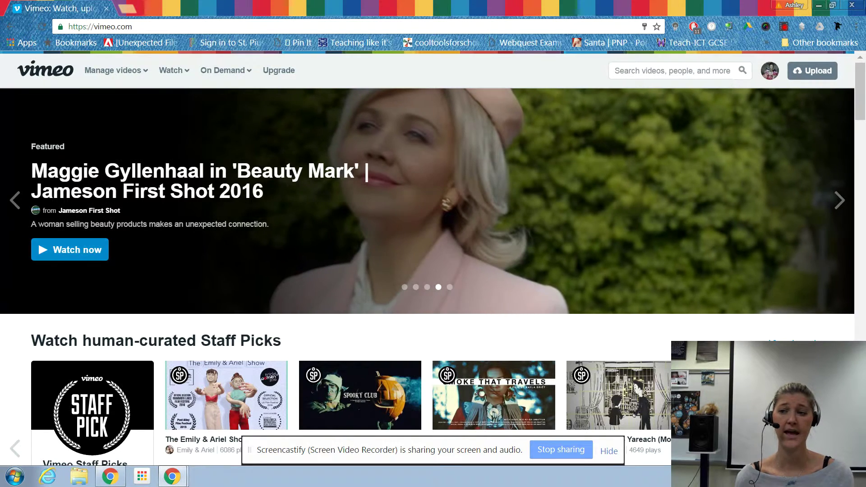
# Show the desktop and open the folder CP&G\3rd\Animate on the H: network drive
pyautogui.press('super+d')
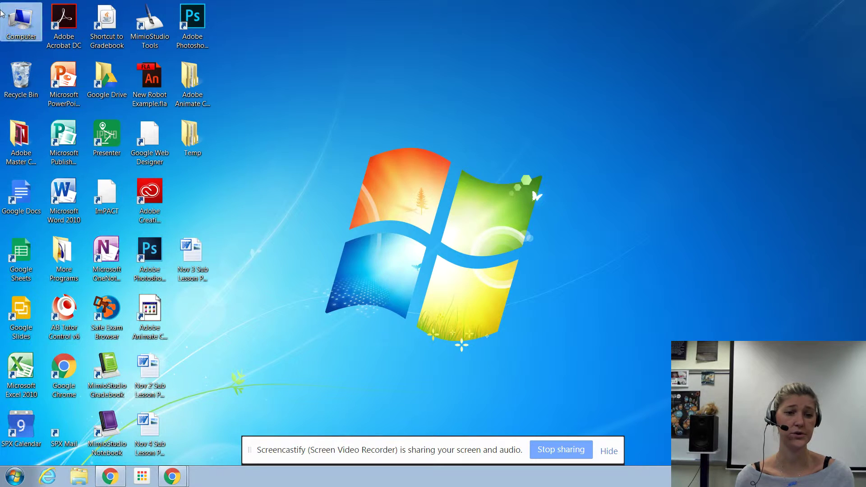
pyautogui.doubleClick(21, 23)
pyautogui.doubleClick(429, 194)
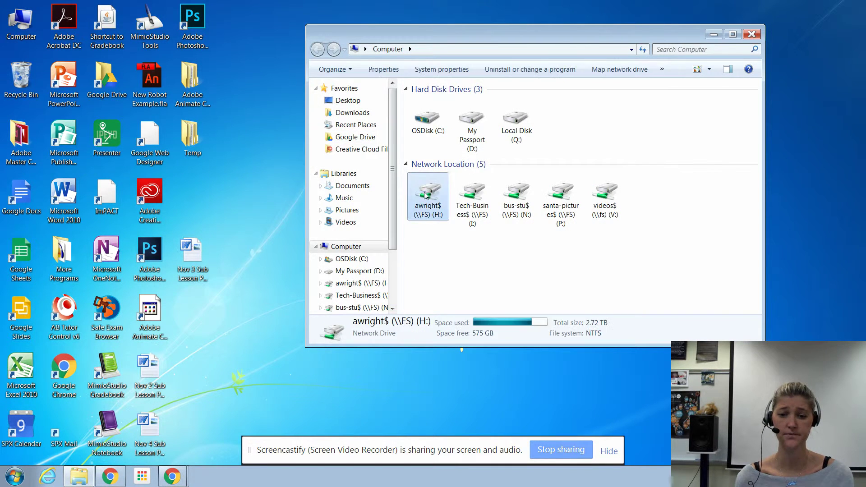
pyautogui.doubleClick(573, 127)
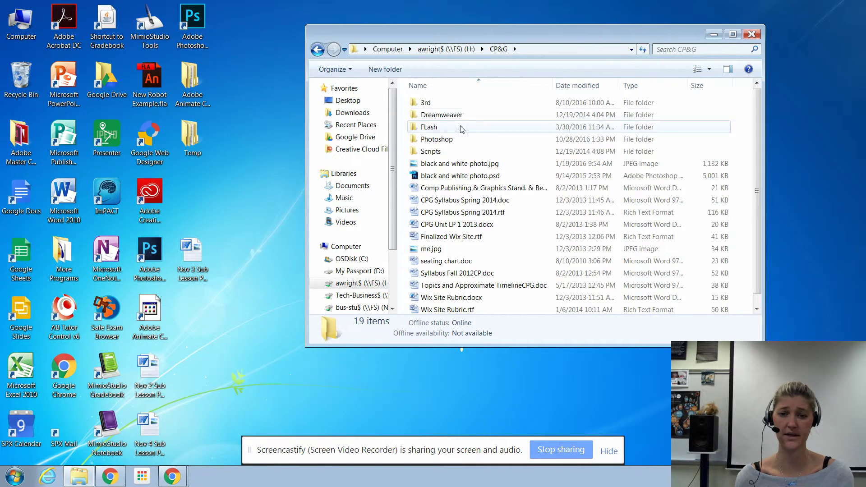
pyautogui.doubleClick(437, 105)
pyautogui.doubleClick(436, 104)
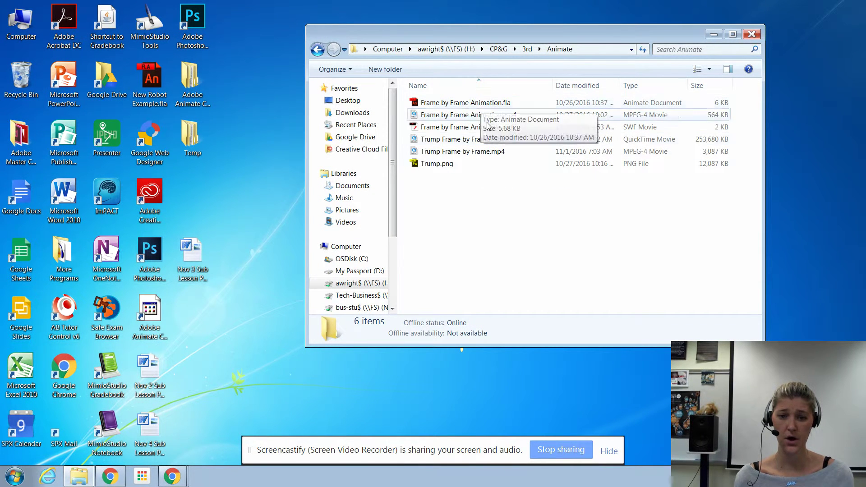
# Compare the file types and sizes of Trump Frame by Frame.mov and .mp4, including the MP4's properties
pyautogui.click(491, 143)
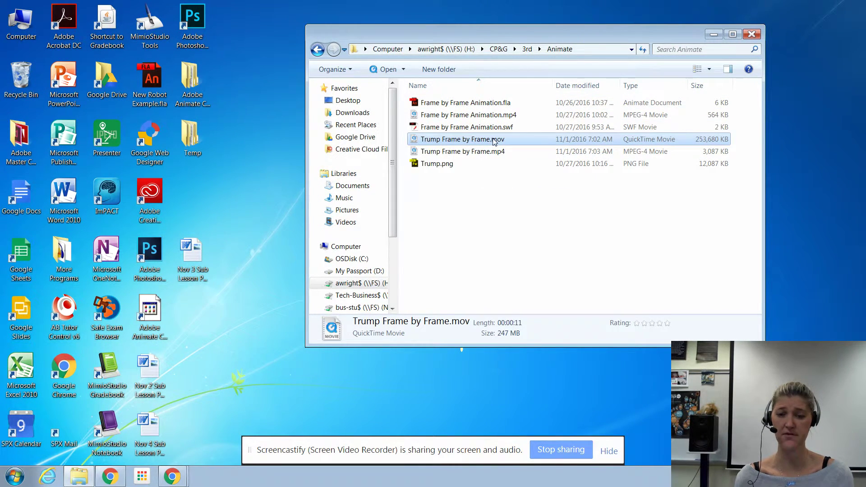
pyautogui.click(496, 153)
pyautogui.click(504, 144)
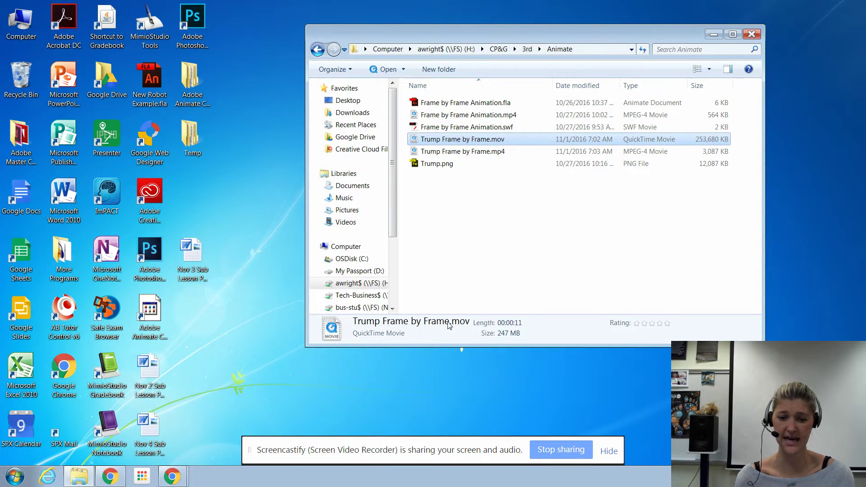
pyautogui.click(477, 152)
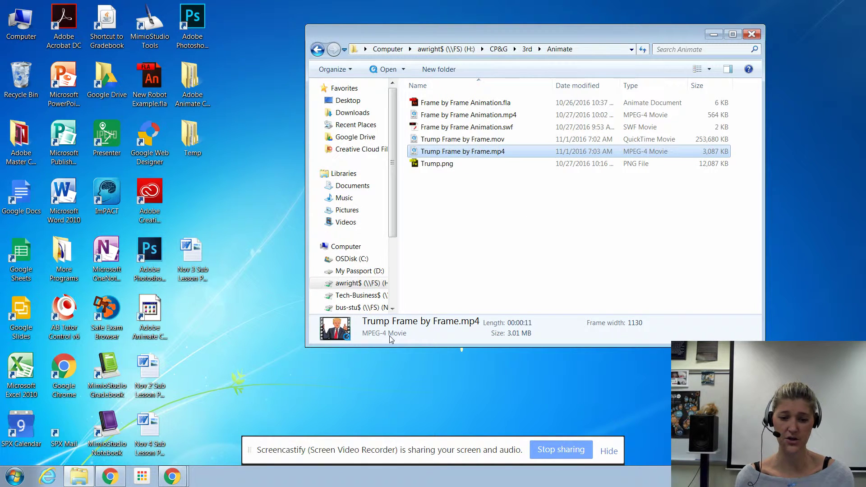
pyautogui.rightClick(458, 152)
pyautogui.click(487, 323)
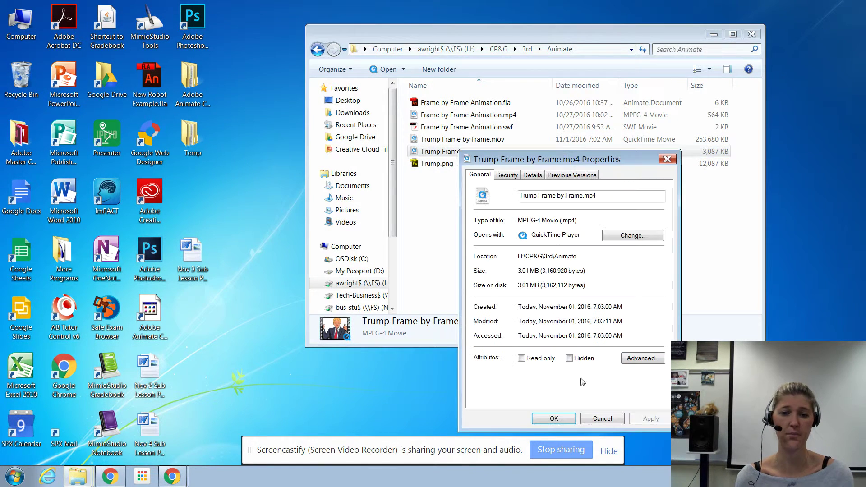
pyautogui.click(668, 159)
# Permanently delete Trump Frame by Frame.mov from the Animate folder
pyautogui.click(494, 143)
pyautogui.press('Delete')
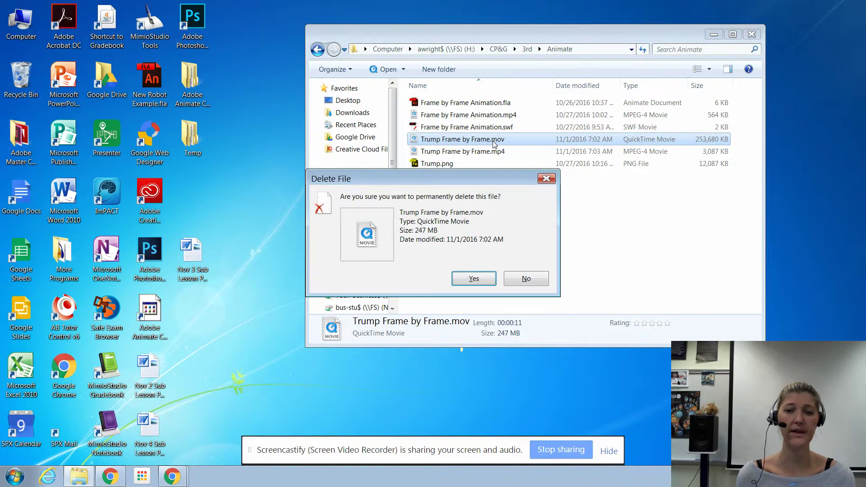
pyautogui.press('Return')
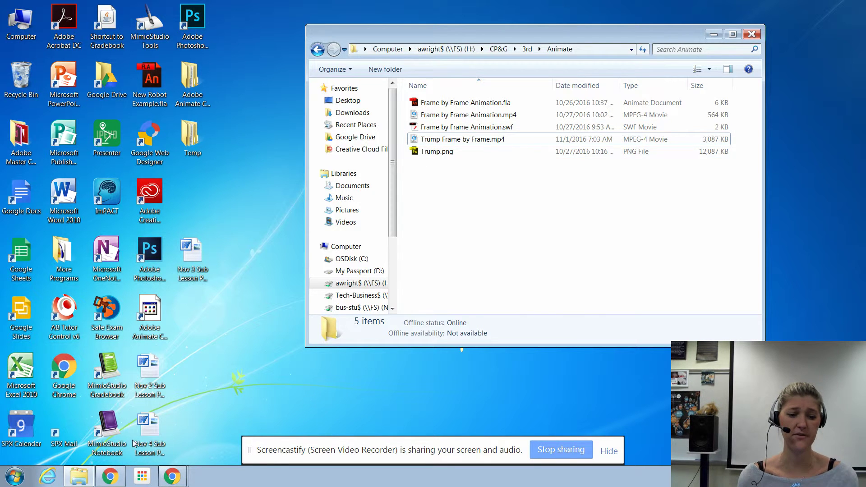
# Switch to Vimeo in Chrome and open its video upload page
pyautogui.moveTo(170, 479)
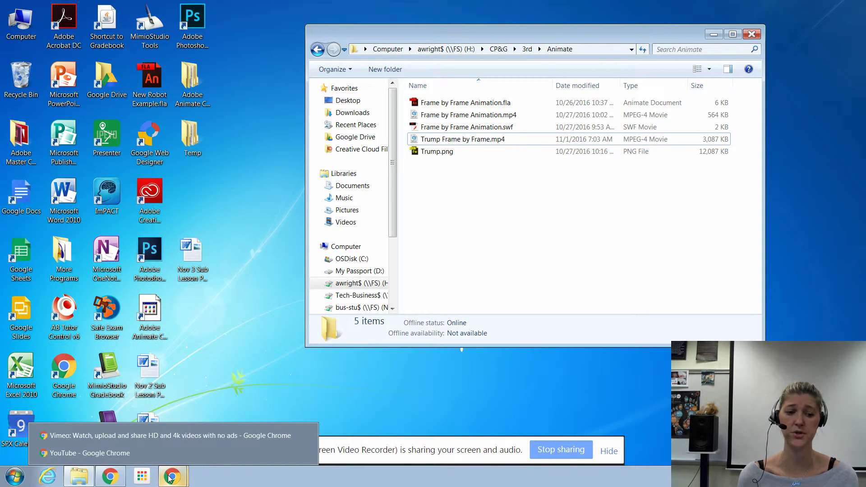
pyautogui.click(151, 434)
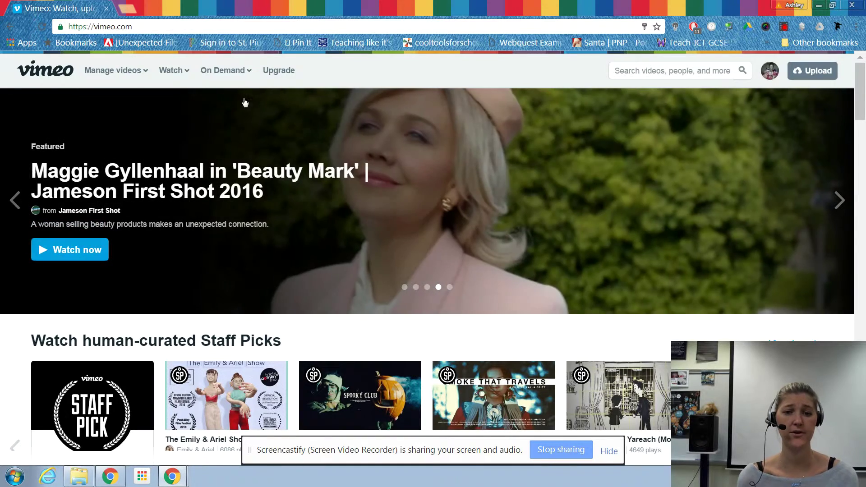
pyautogui.moveTo(772, 81)
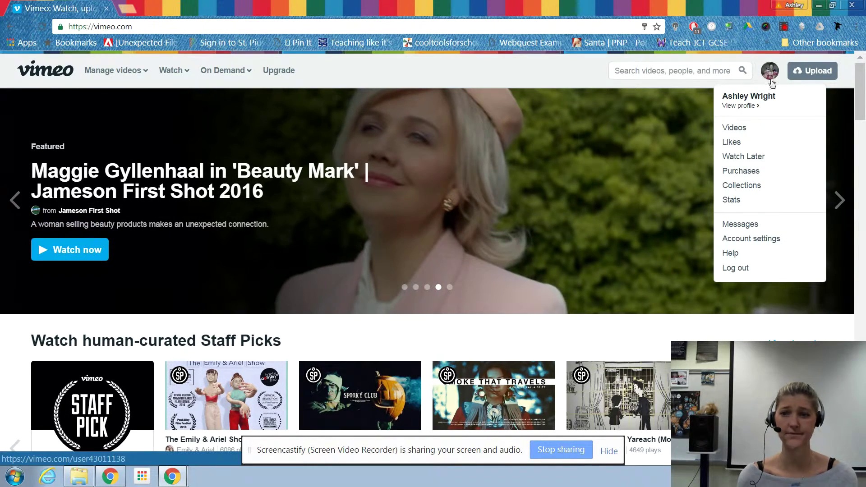
pyautogui.click(819, 75)
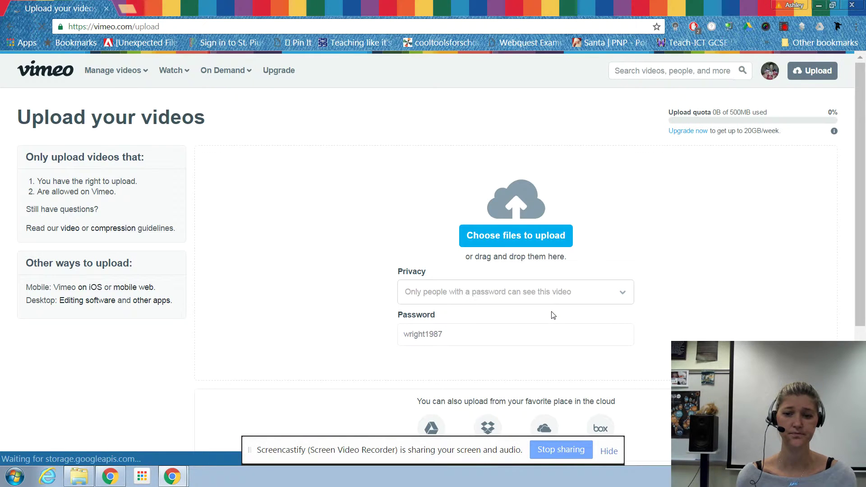
# Upload Trump Frame by Frame.mp4 from the folder CP&G\3rd\Animate on the H: network drive
pyautogui.click(528, 240)
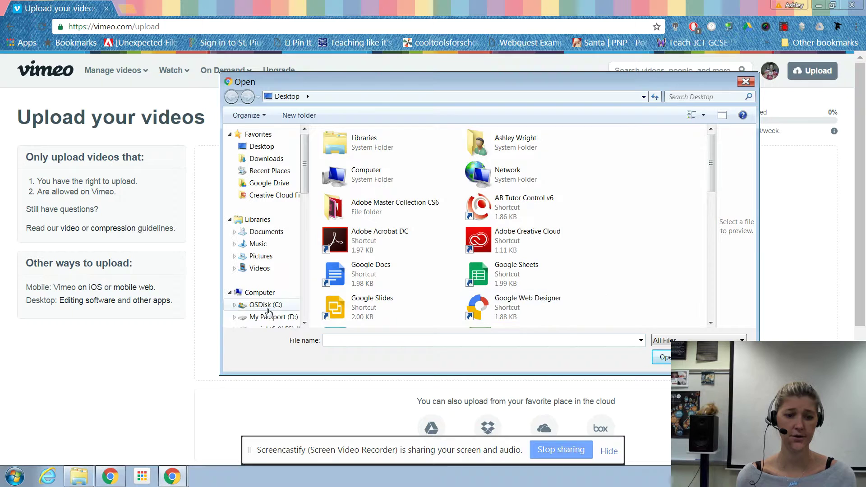
pyautogui.click(260, 292)
pyautogui.doubleClick(367, 230)
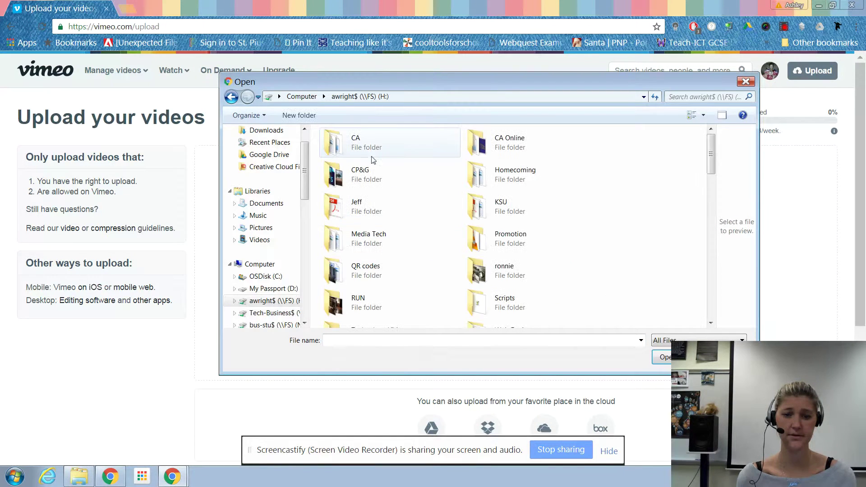
pyautogui.doubleClick(369, 165)
pyautogui.doubleClick(369, 149)
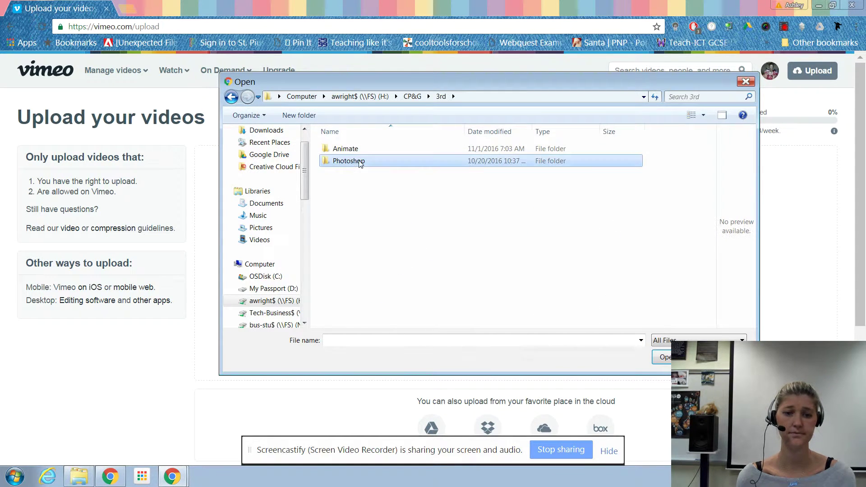
pyautogui.doubleClick(369, 151)
pyautogui.doubleClick(370, 186)
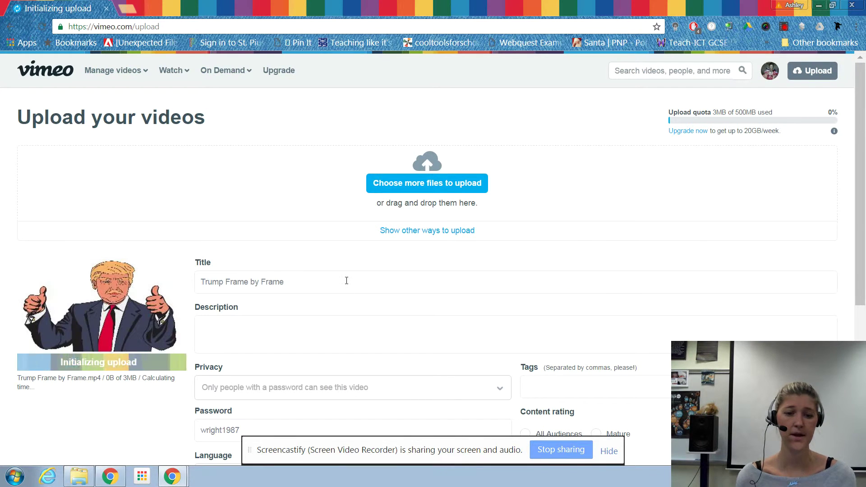
# Change the uploaded video's title to "Walk the Line"
pyautogui.scroll(-1, 346, 280)
pyautogui.tripleClick(273, 229)
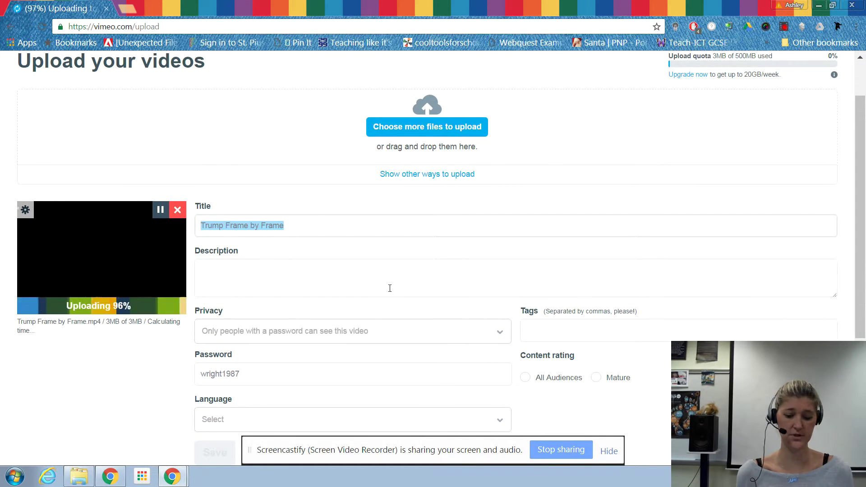
pyautogui.write('Walk the Line')
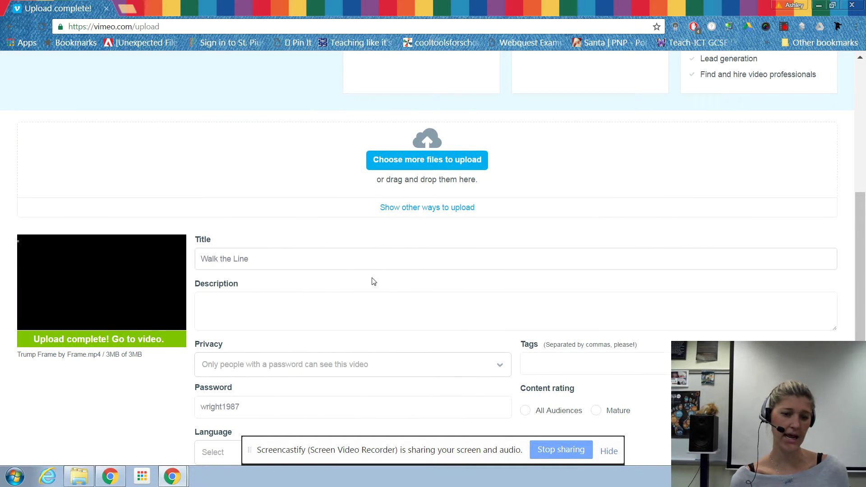
# Enter the video description "This animation was created in Animate for my Computer Publishing and Graphics"
pyautogui.scroll(-2, 373, 280)
pyautogui.click(265, 212)
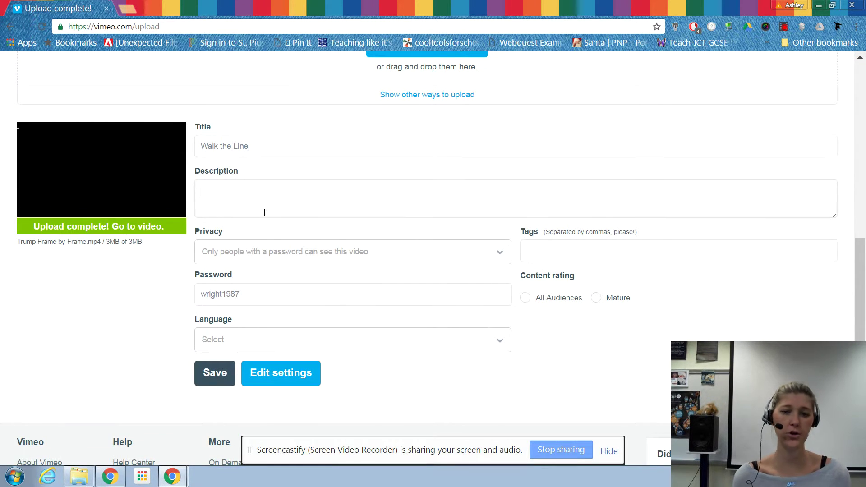
pyautogui.write('This animation was create')
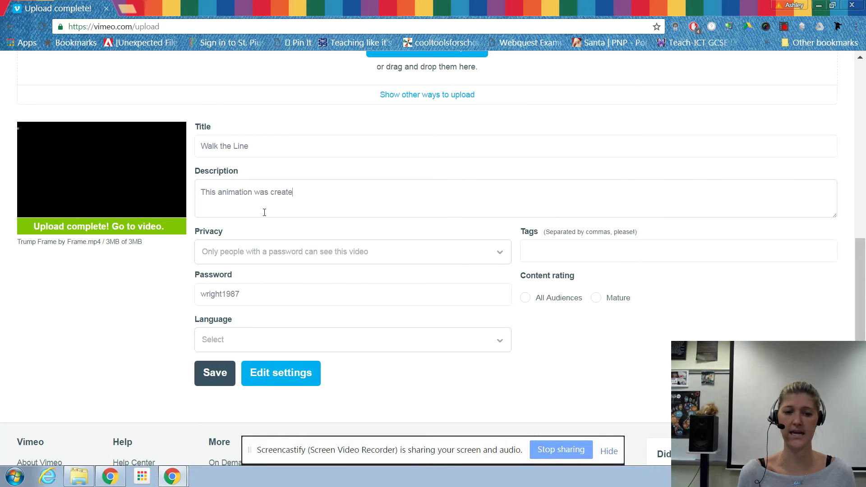
pyautogui.write('d in Animate for my Compuy')
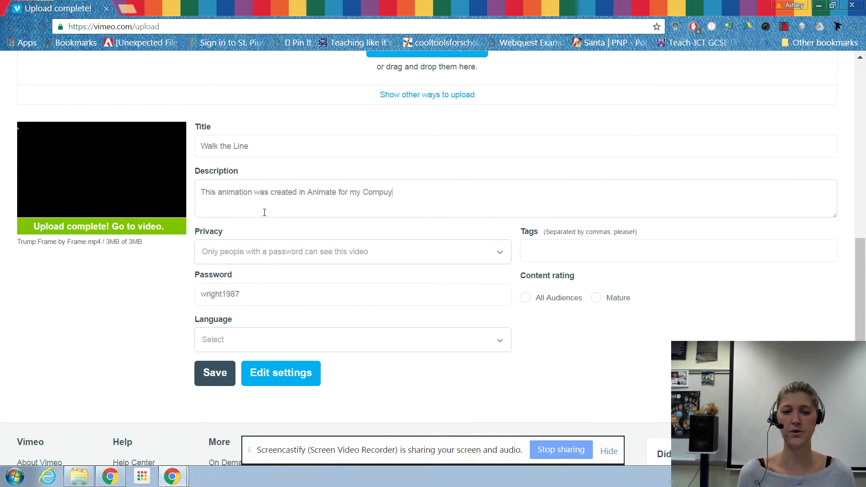
pyautogui.press('BackSpace')
pyautogui.write('ter Publishing and G')
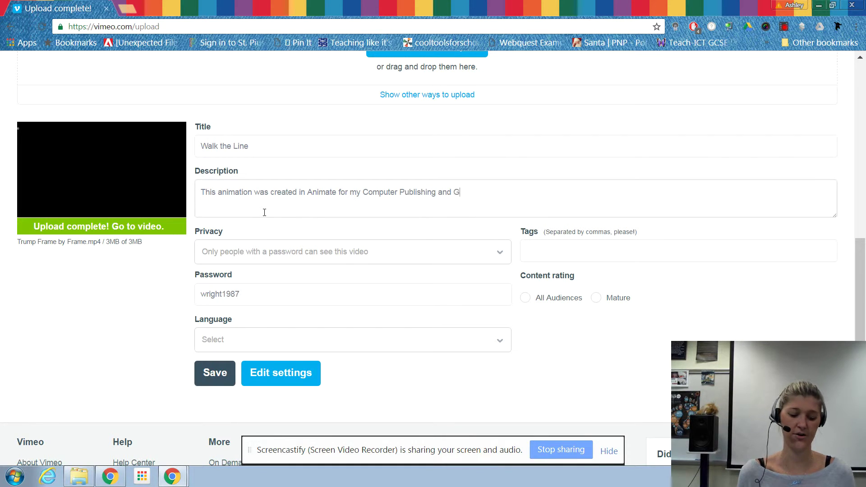
pyautogui.write('raphichs')
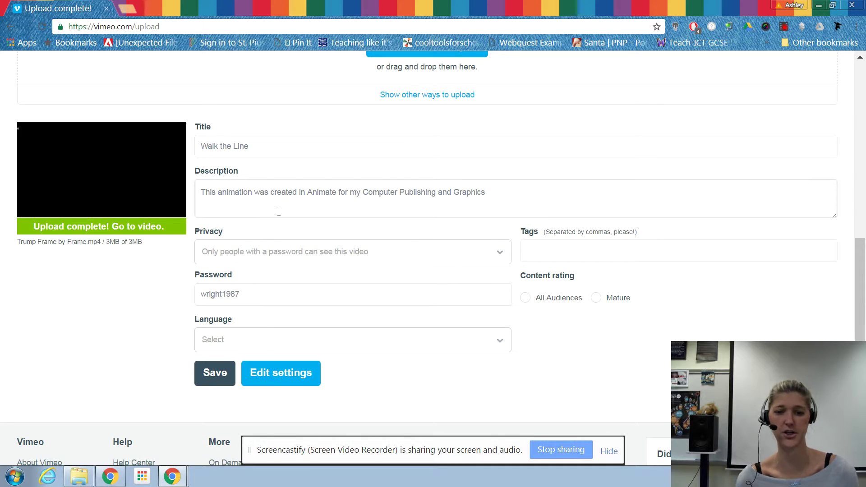
# Set the video's privacy to "Anyone can see this video" and save its details
pyautogui.scroll(-1, 243, 359)
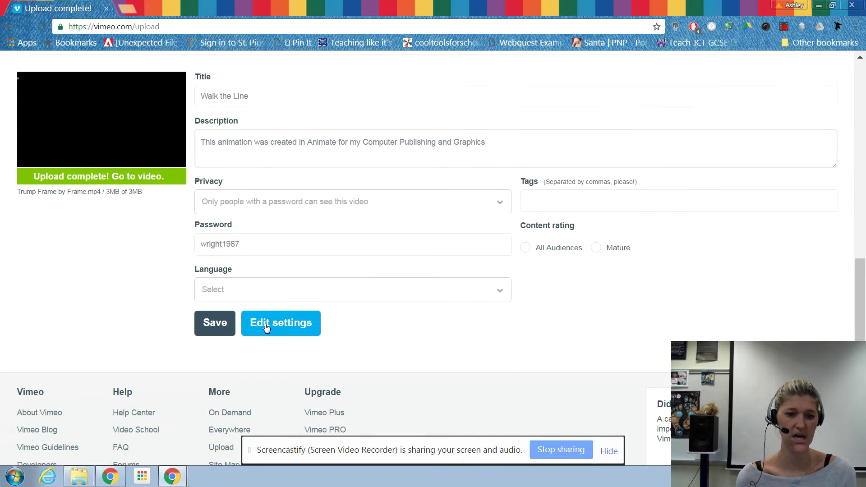
pyautogui.click(265, 199)
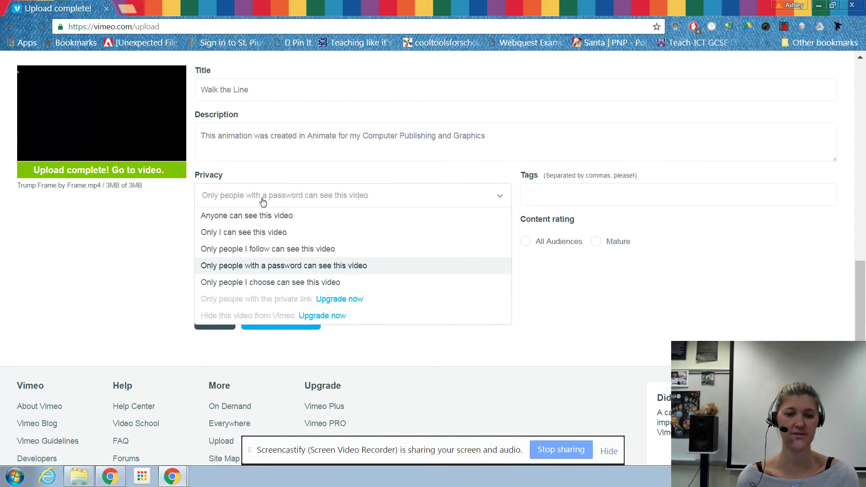
pyautogui.click(296, 201)
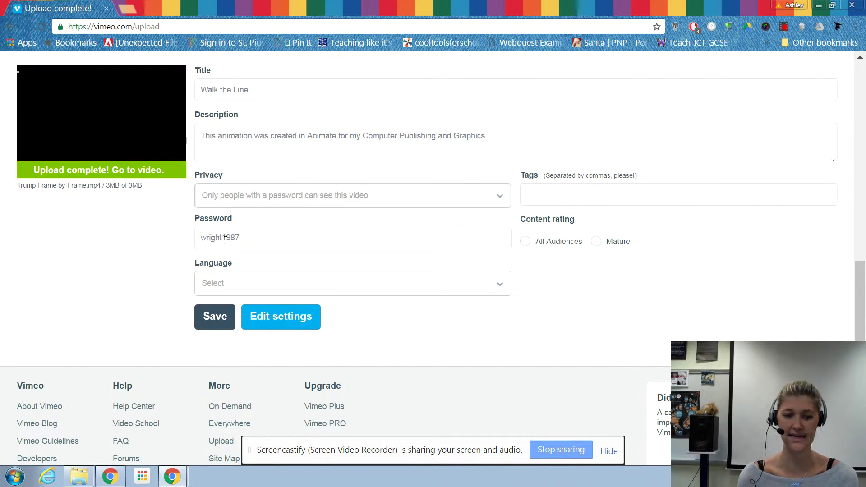
pyautogui.click(301, 199)
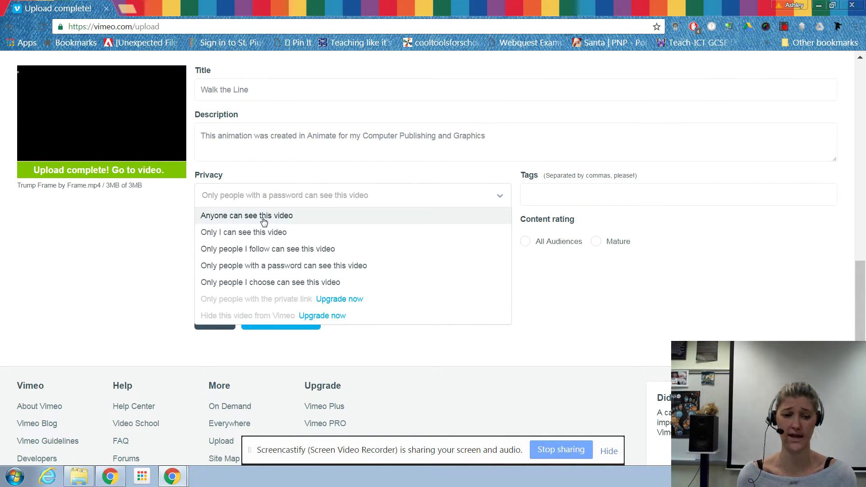
pyautogui.click(347, 171)
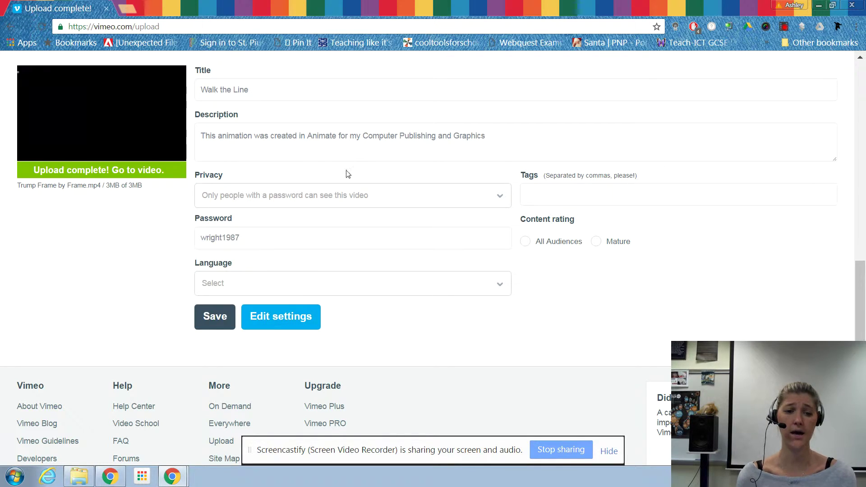
pyautogui.click(276, 199)
pyautogui.click(243, 217)
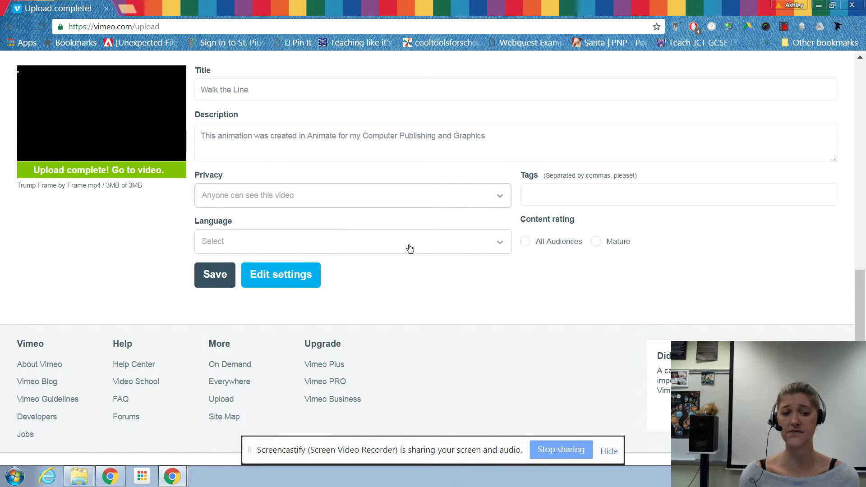
pyautogui.scroll(-1, 408, 245)
pyautogui.scroll(4, 338, 293)
pyautogui.scroll(-1, 252, 348)
pyautogui.click(219, 367)
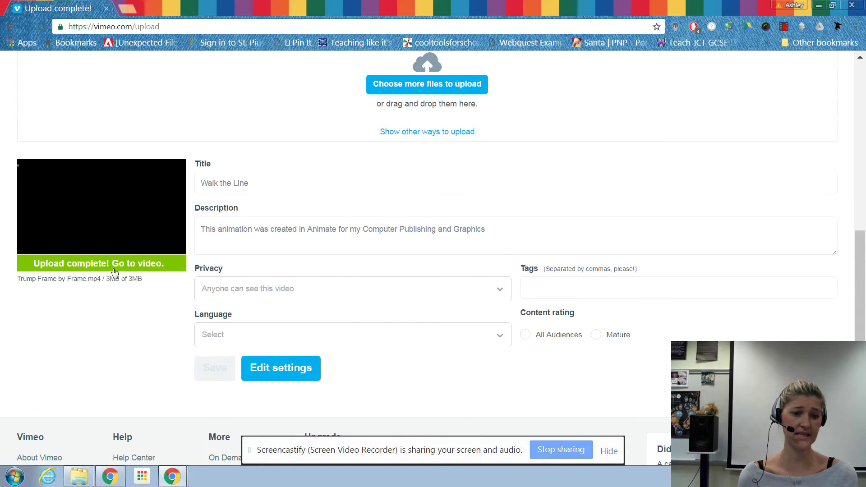
# Open the uploaded Walk the Line video's page, play the first moments and pause it
pyautogui.click(135, 269)
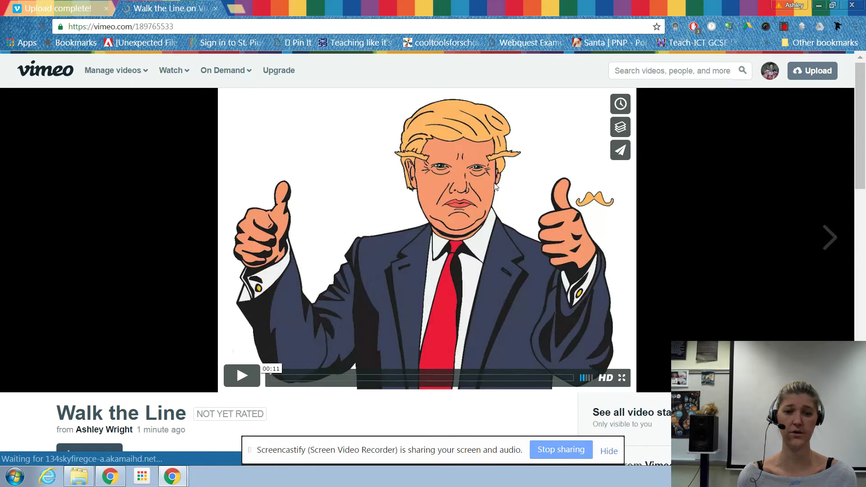
pyautogui.click(243, 383)
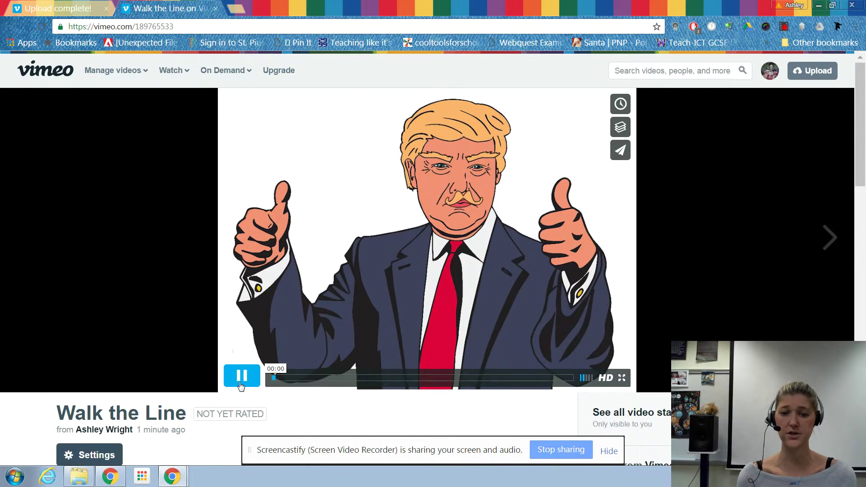
pyautogui.click(242, 383)
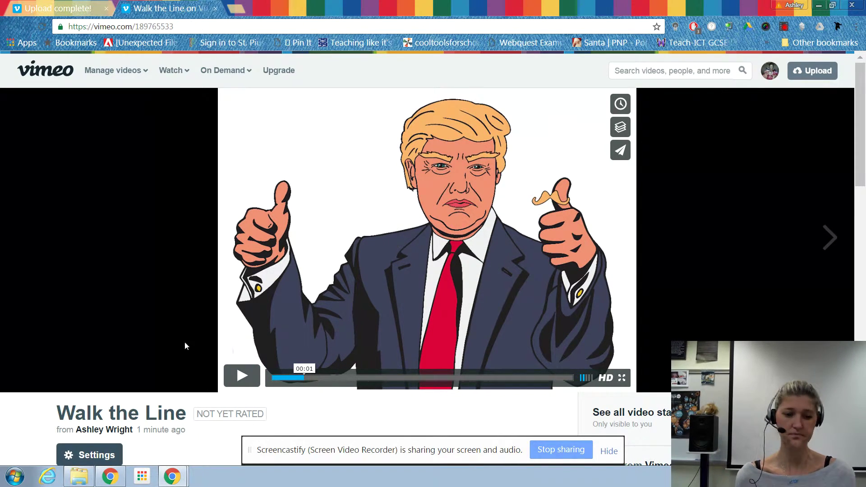
# Switch to YouTube, open its upload page and set the upload's visibility to Public
pyautogui.click(172, 476)
pyautogui.click(177, 453)
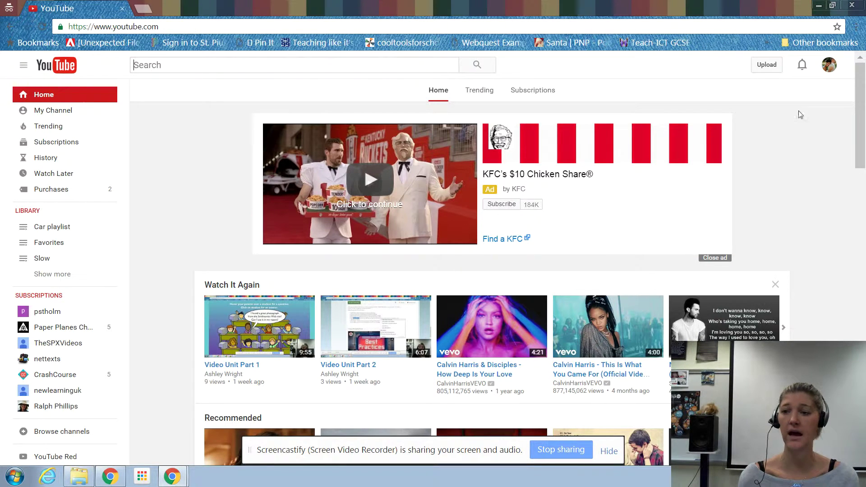
pyautogui.click(765, 66)
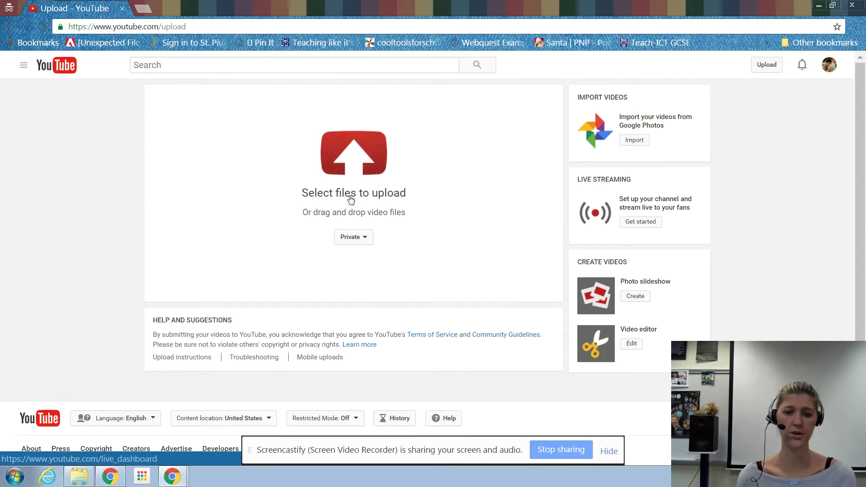
pyautogui.click(356, 238)
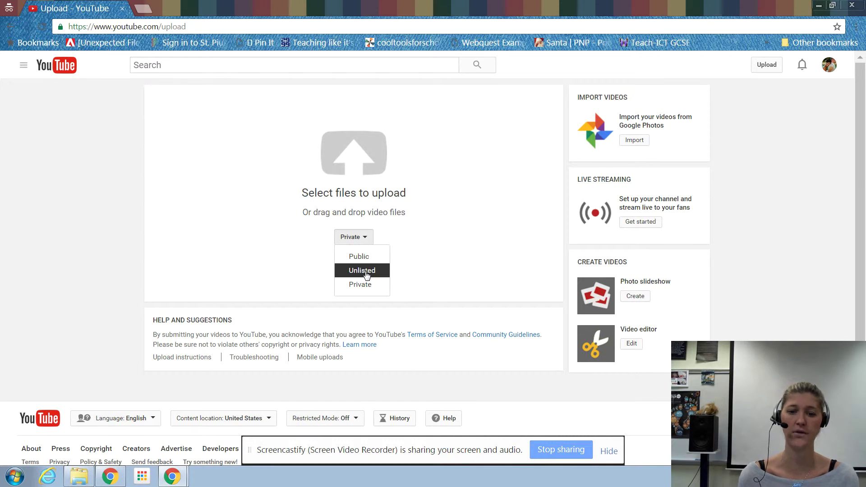
pyautogui.click(357, 256)
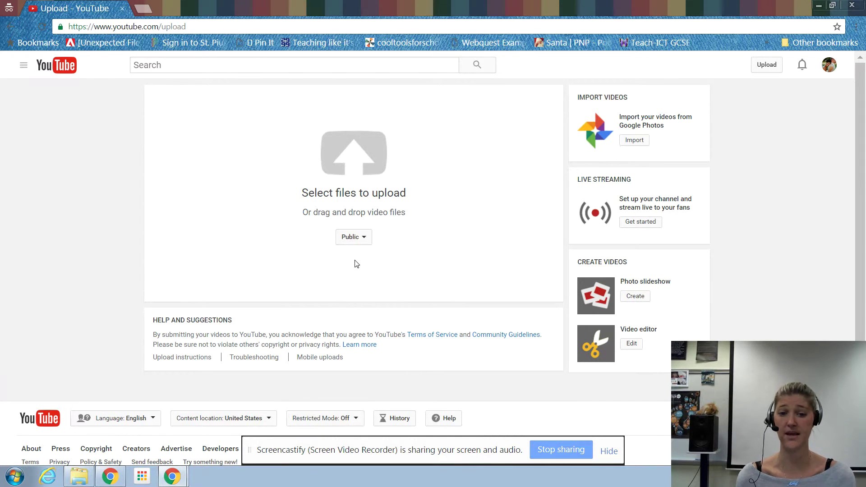
# Upload Trump Frame by Frame.mp4 from the Animate folder to YouTube
pyautogui.click(373, 161)
pyautogui.click(374, 185)
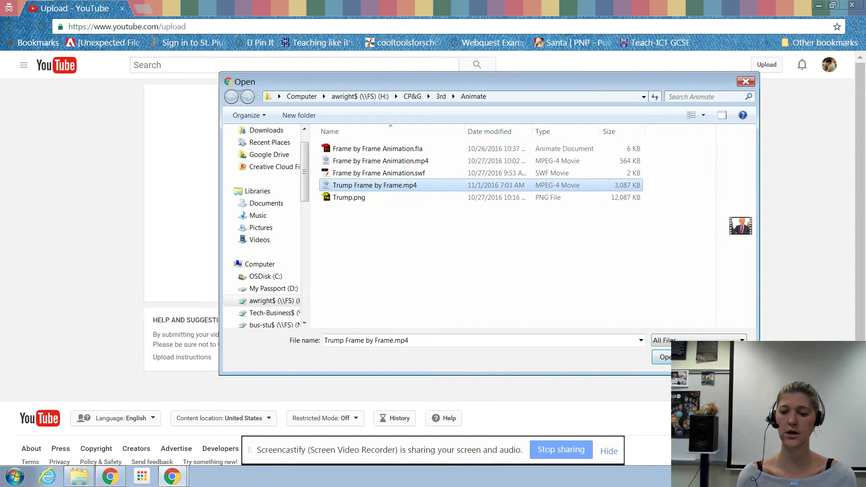
pyautogui.click(661, 357)
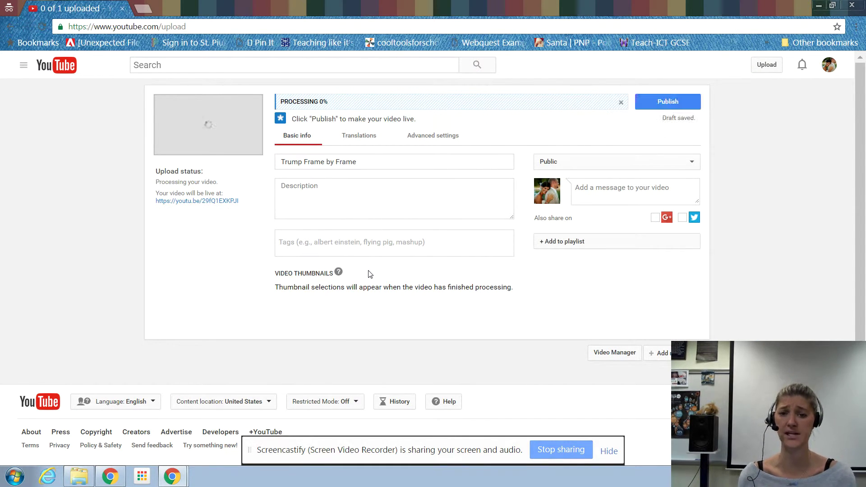
# Title the YouTube video "Walk the Line" and enter the description "This Animation was created for my Publishing and Graphics"
pyautogui.tripleClick(367, 163)
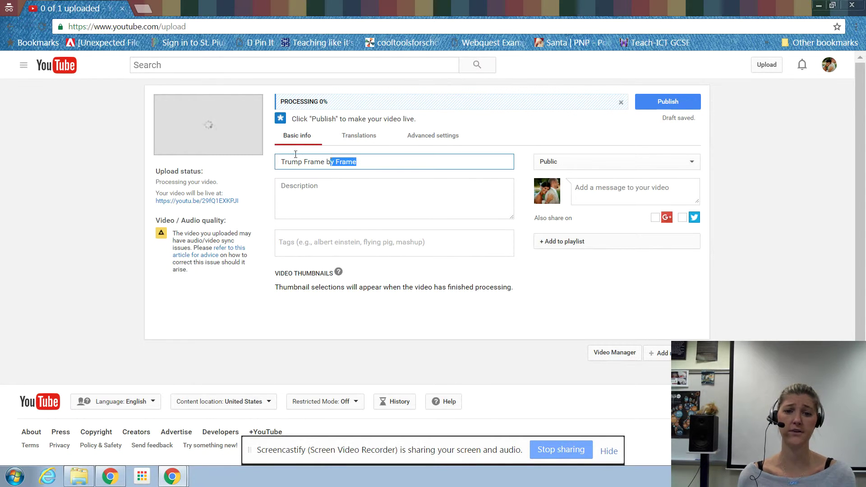
pyautogui.write('Walk the Line')
pyautogui.click(311, 196)
pyautogui.write('This ')
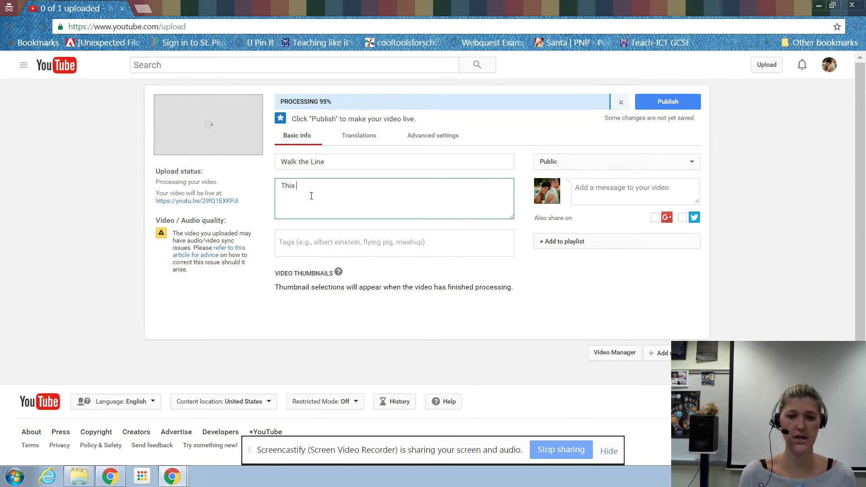
pyautogui.write('Animation was created for my Publishing ')
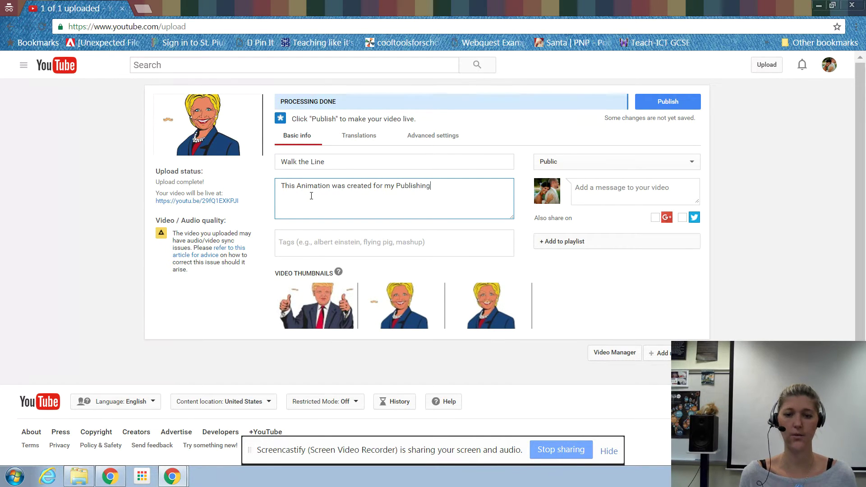
pyautogui.write('and P')
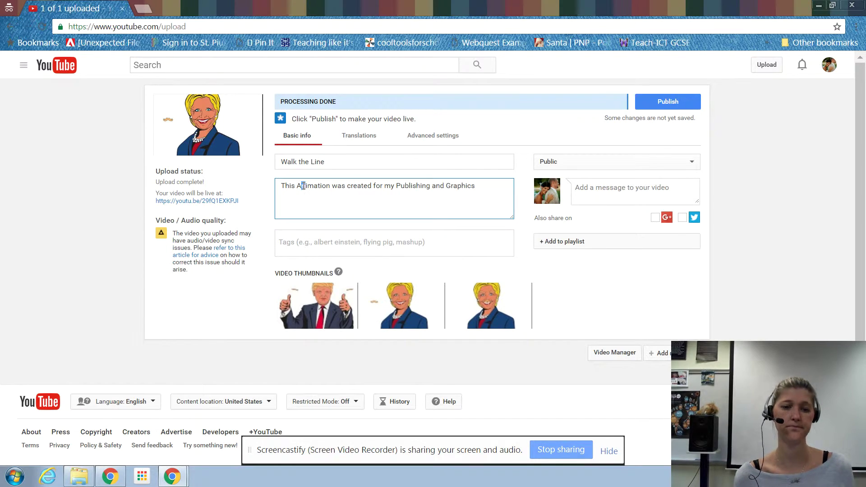
# Change "Animation" to lowercase "animation" in the YouTube description and publish the video
pyautogui.press('BackSpace')
pyautogui.write('a')
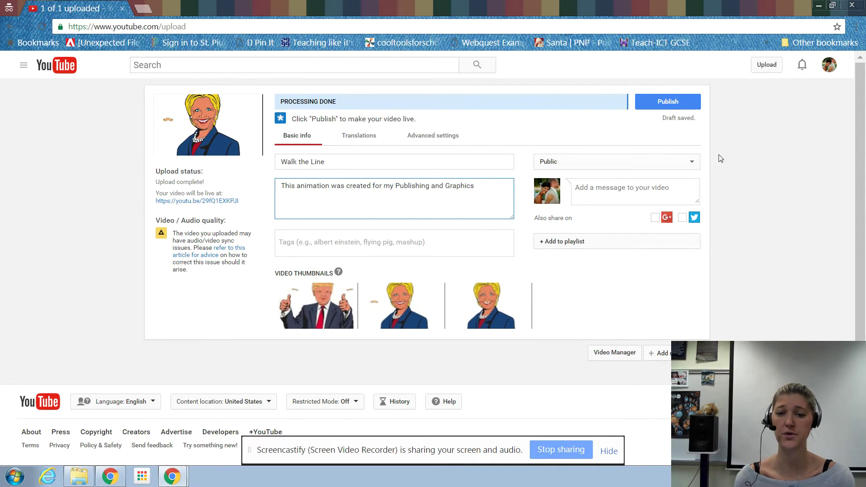
pyautogui.click(693, 106)
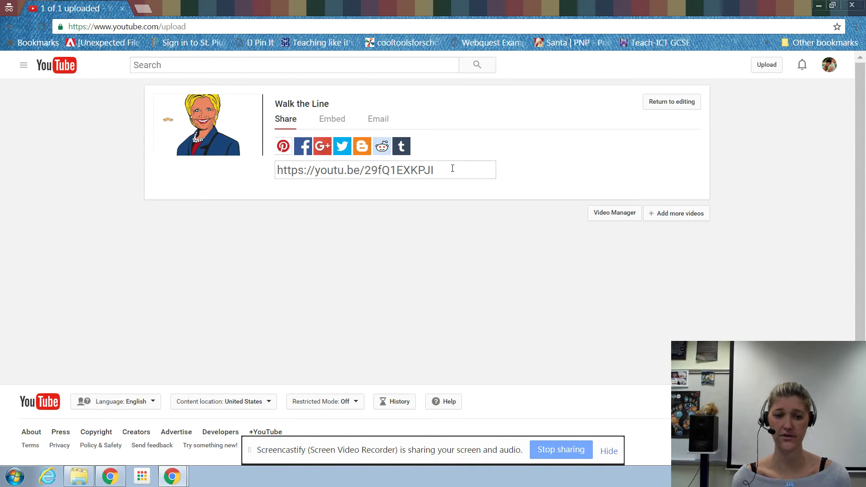
# Go to wix.com in the Vimeo browser window's new tab and open the portfolio site in the Wix editor
pyautogui.moveTo(172, 476)
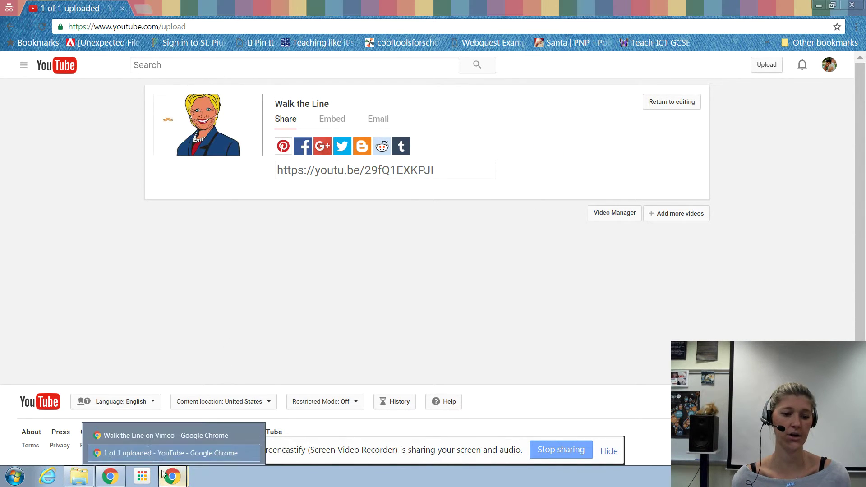
pyautogui.click(149, 436)
pyautogui.click(232, 7)
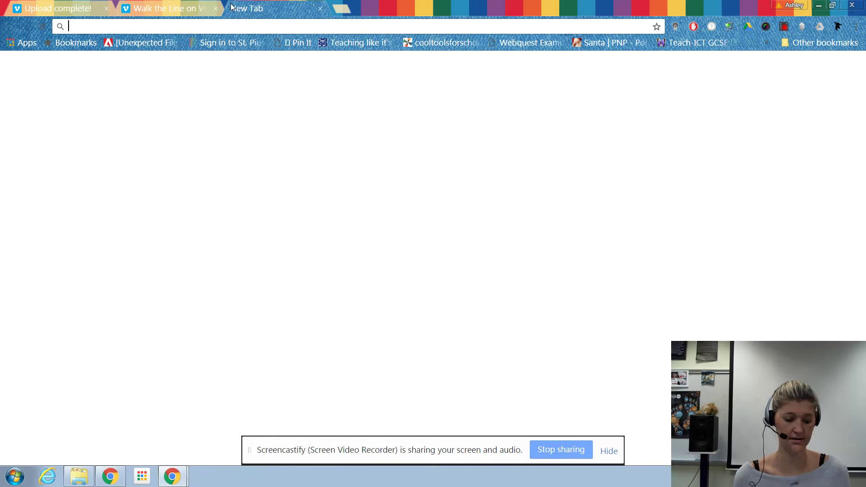
pyautogui.write('wix.com')
pyautogui.press('Return')
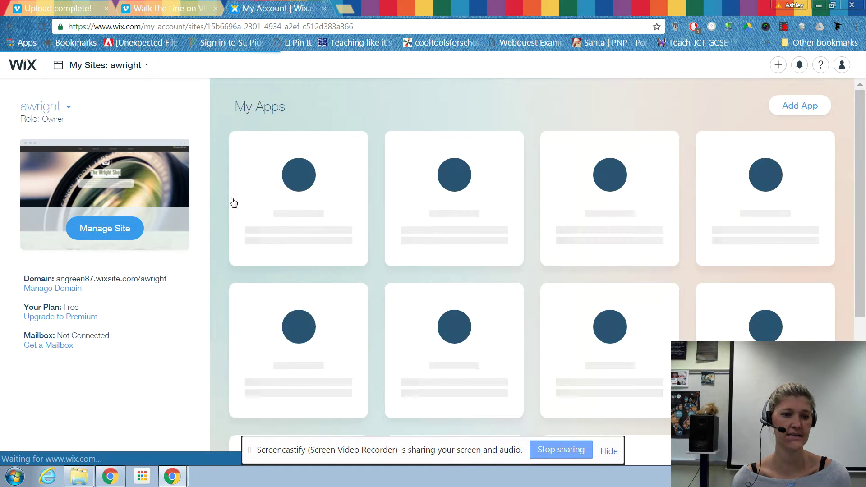
pyautogui.click(101, 230)
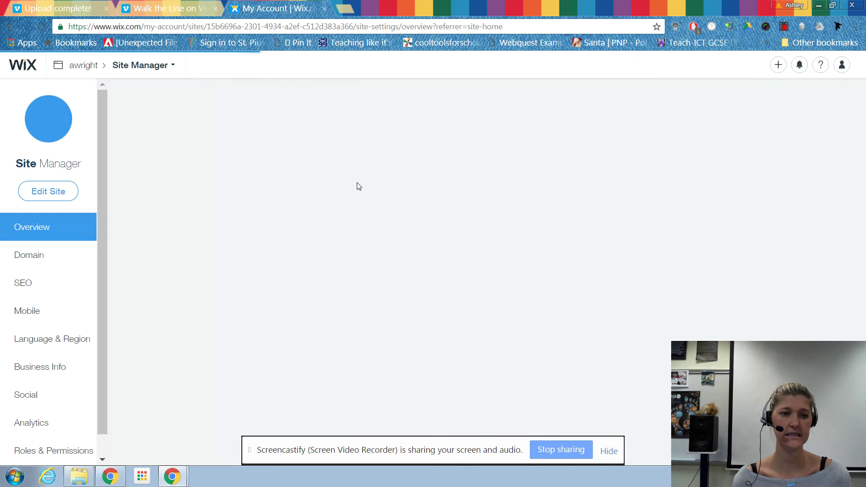
pyautogui.click(240, 125)
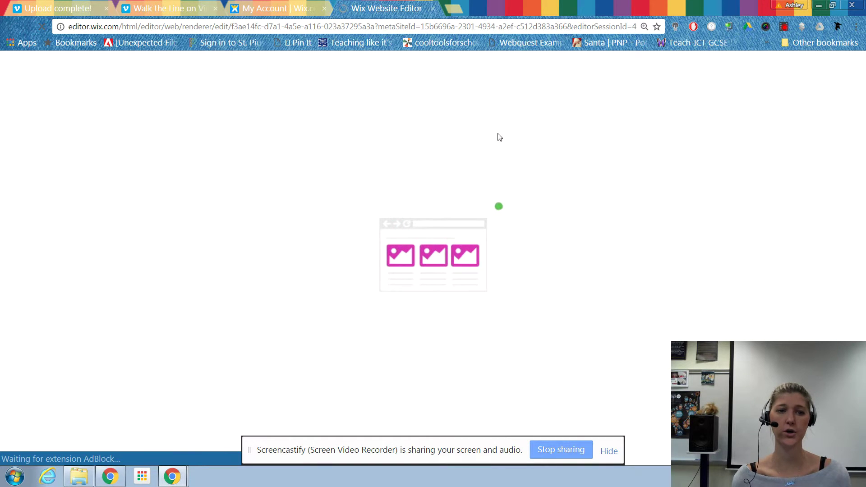
pyautogui.click(184, 4)
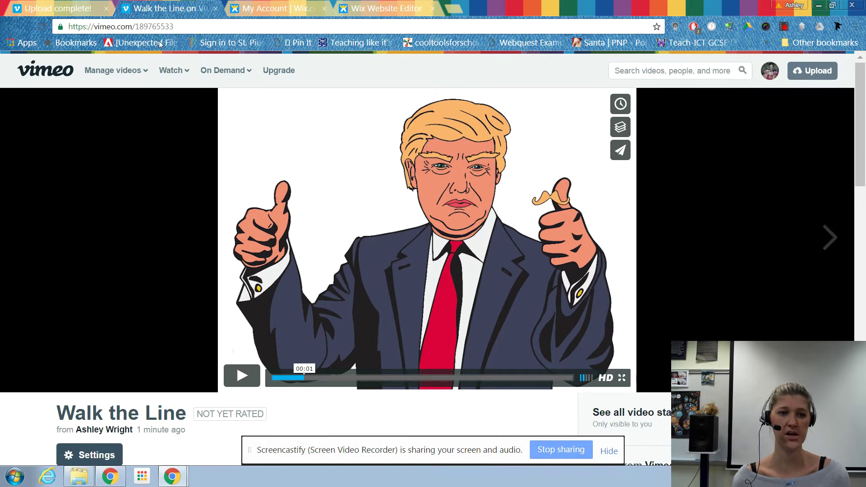
pyautogui.click(186, 25)
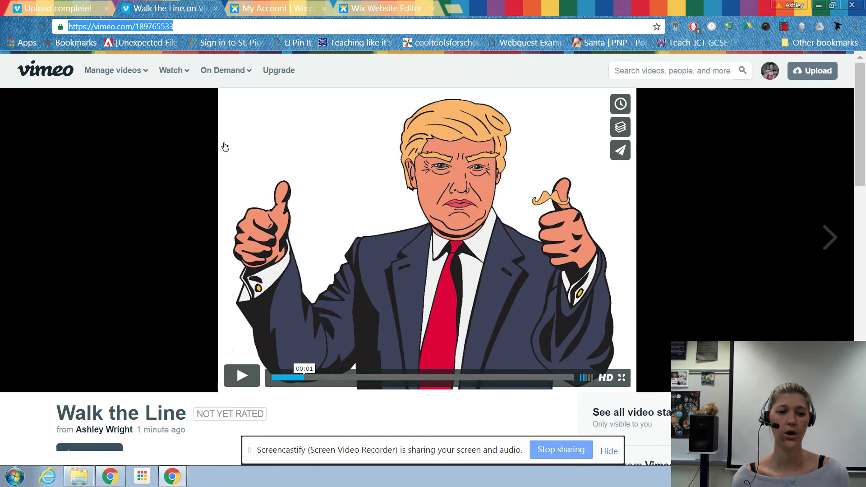
pyautogui.moveTo(180, 478)
pyautogui.click(171, 452)
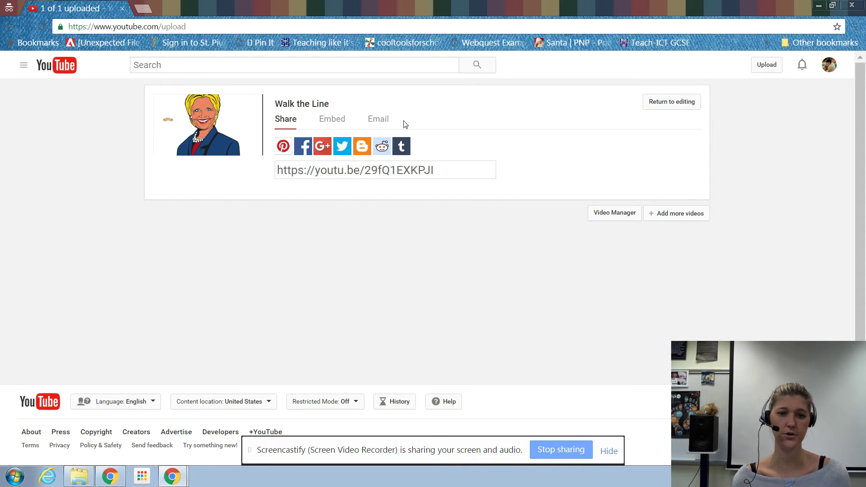
pyautogui.click(392, 176)
pyautogui.hotkey('ctrl', 'c')
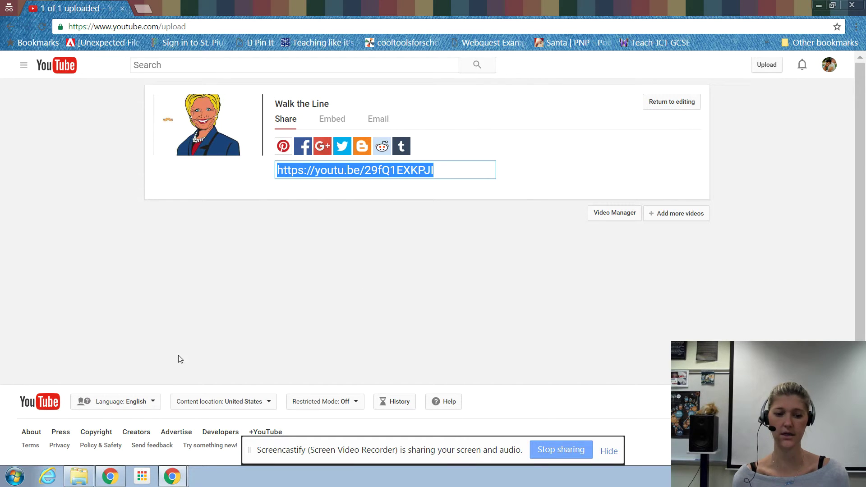
# Return to the Wix Website Editor and go to the site's Animate section
pyautogui.click(172, 476)
pyautogui.click(135, 435)
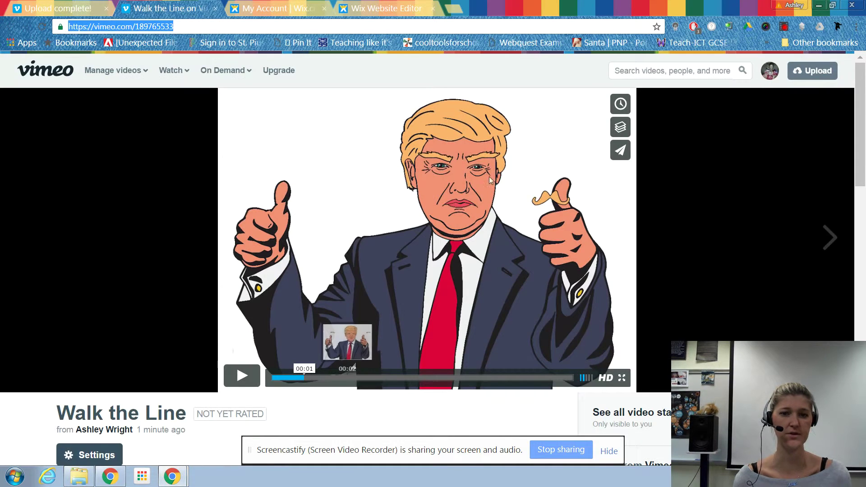
pyautogui.click(373, 4)
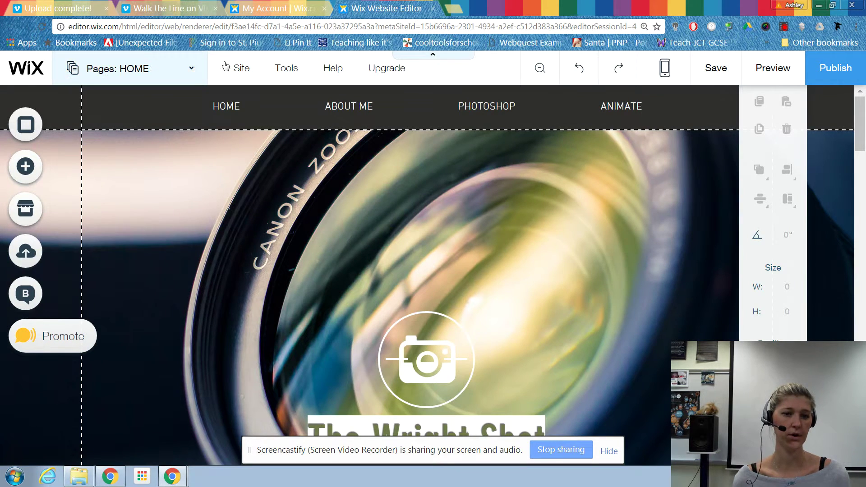
pyautogui.click(191, 68)
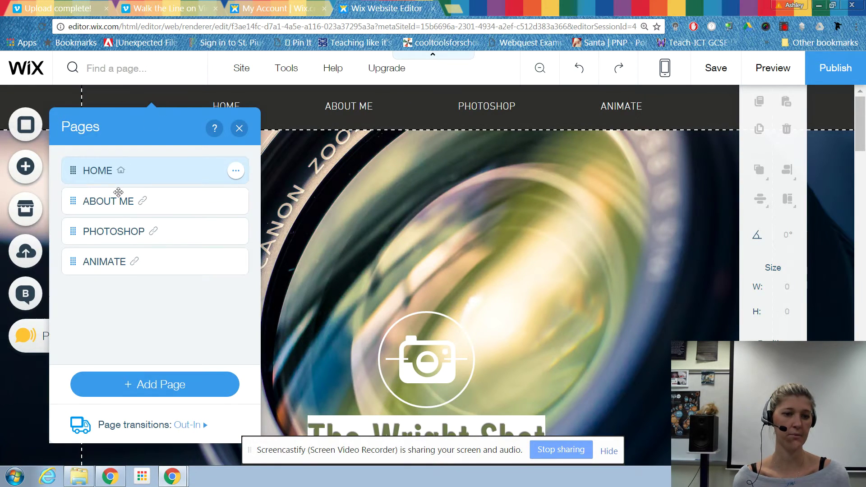
pyautogui.click(110, 262)
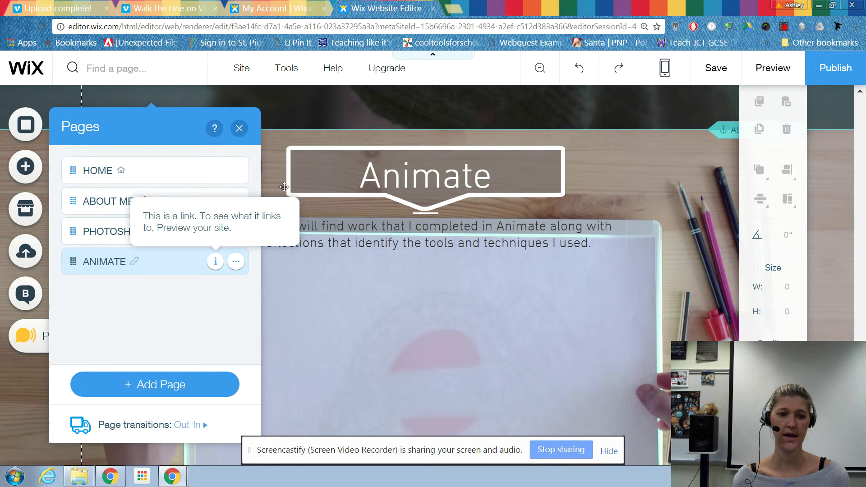
pyautogui.click(239, 128)
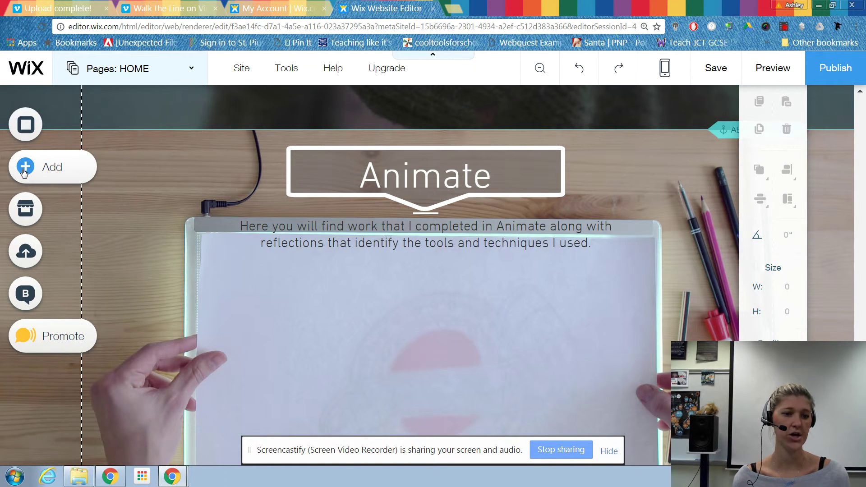
# Add a Small Heading text and align it with the left edge of the intro paragraph, just below it
pyautogui.click(65, 177)
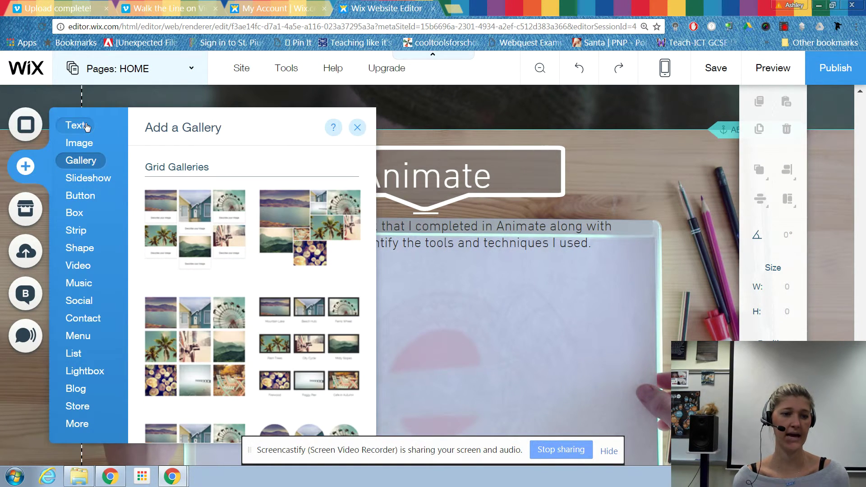
pyautogui.moveTo(87, 127)
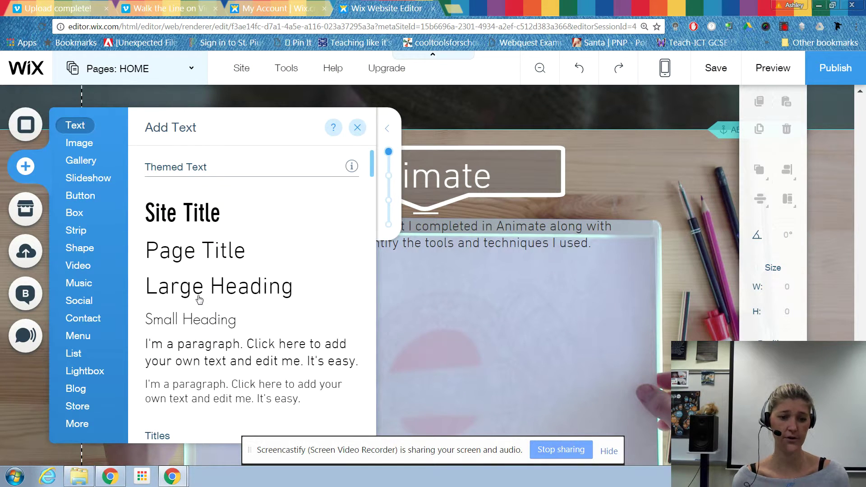
pyautogui.click(268, 319)
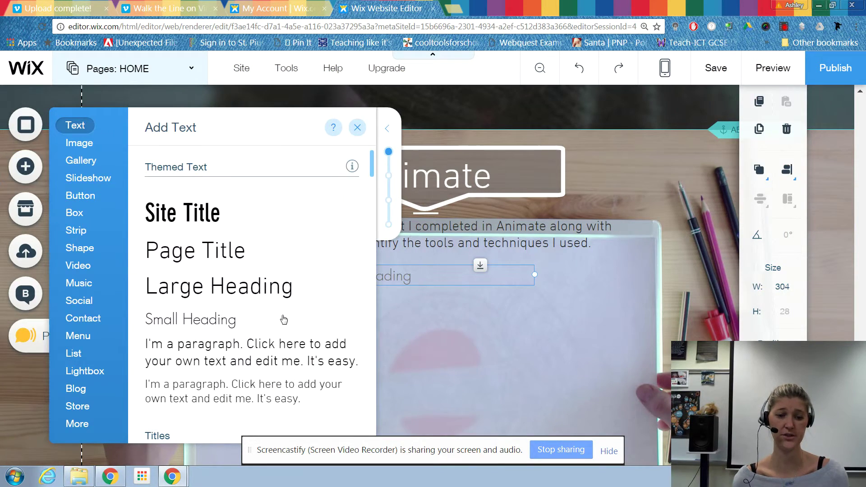
pyautogui.click(286, 266)
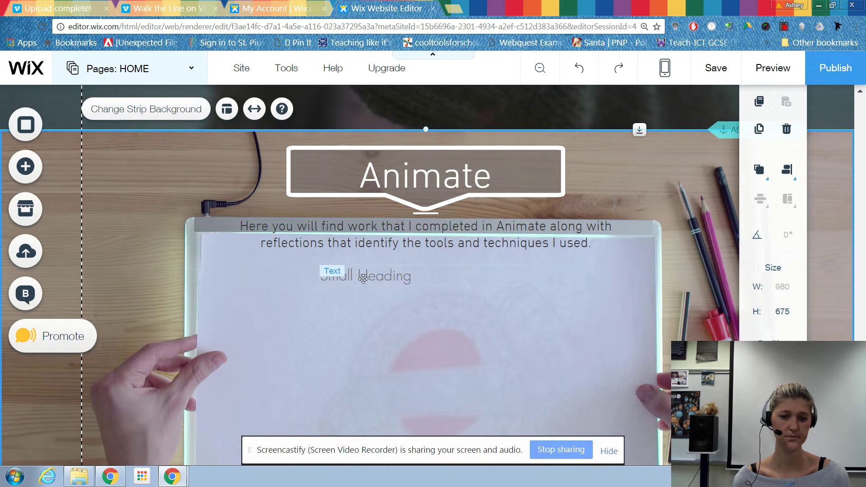
pyautogui.moveTo(321, 279); pyautogui.dragTo(229, 279)
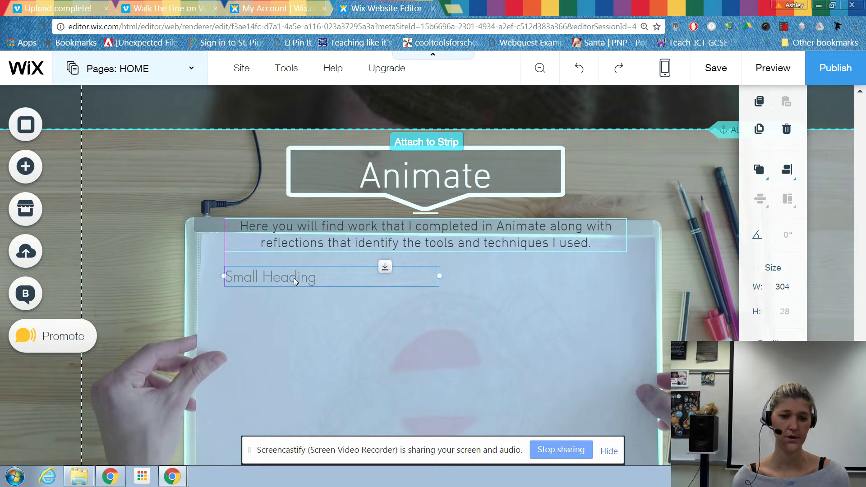
# Replace the new small heading's placeholder text with "Walk the Line"
pyautogui.doubleClick(294, 278)
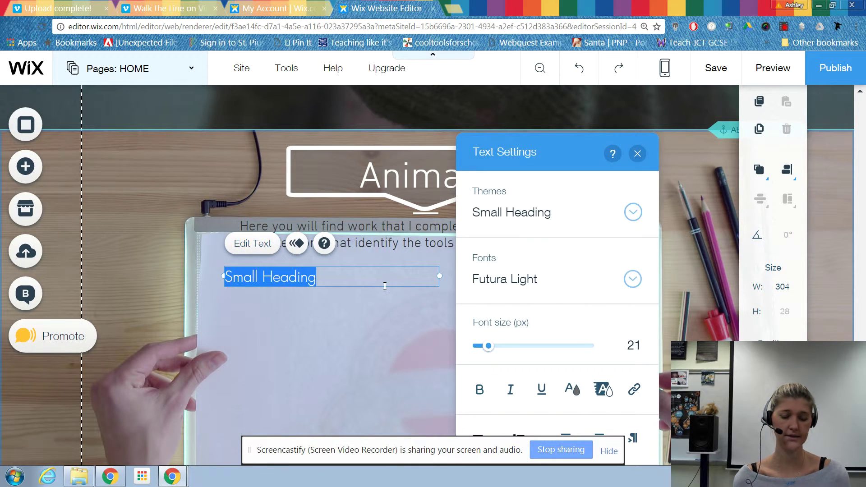
pyautogui.write('Wal')
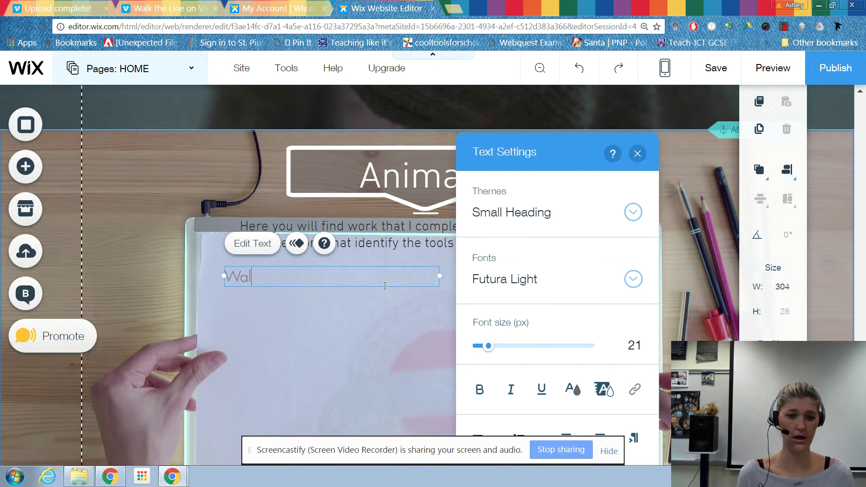
pyautogui.write('k the Line')
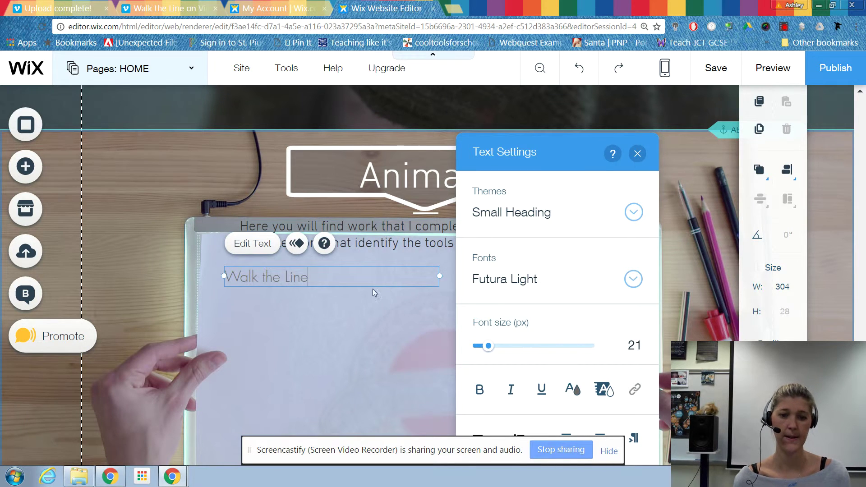
pyautogui.click(456, 332)
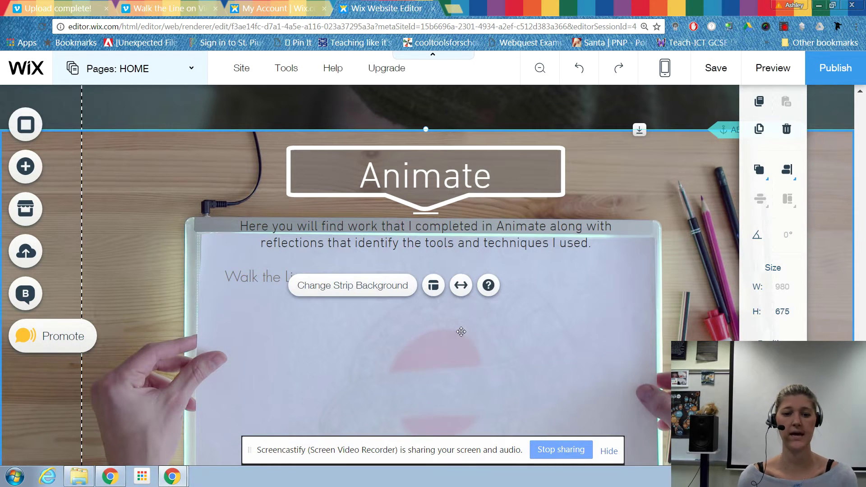
# Add a YouTube video player to the Animate section and place it just below the "Walk the Line" heading
pyautogui.click(25, 168)
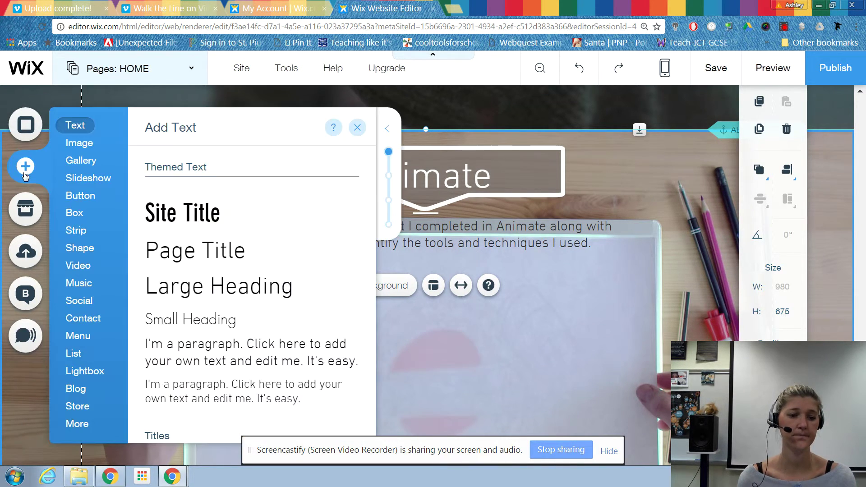
pyautogui.click(92, 369)
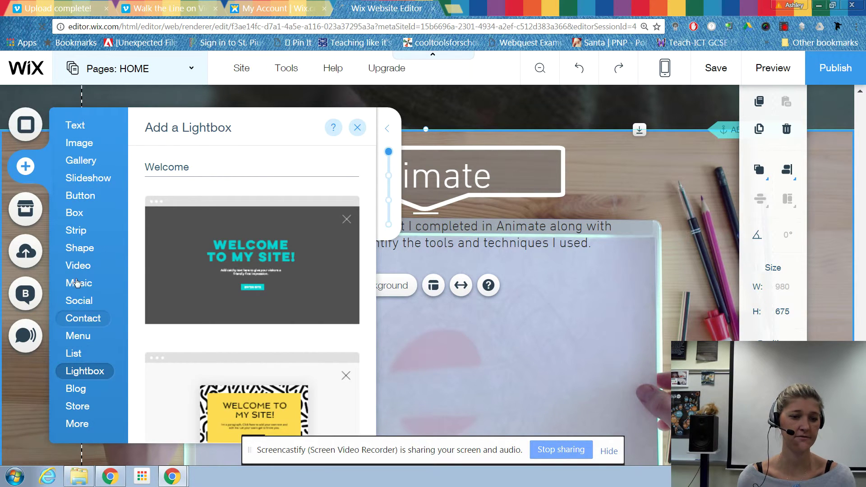
pyautogui.moveTo(75, 274)
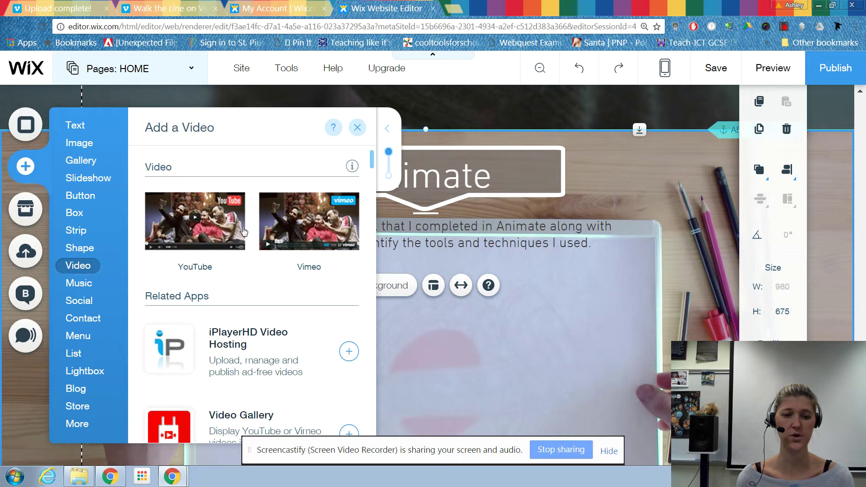
pyautogui.click(338, 250)
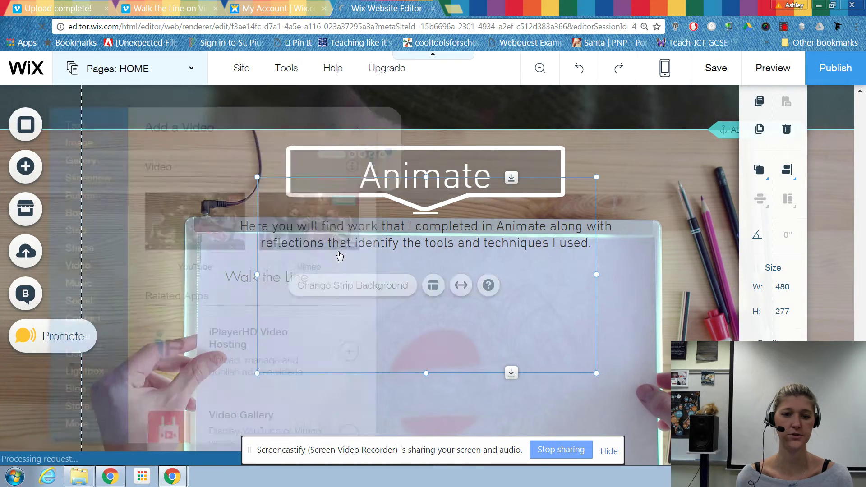
pyautogui.moveTo(522, 292); pyautogui.dragTo(507, 352)
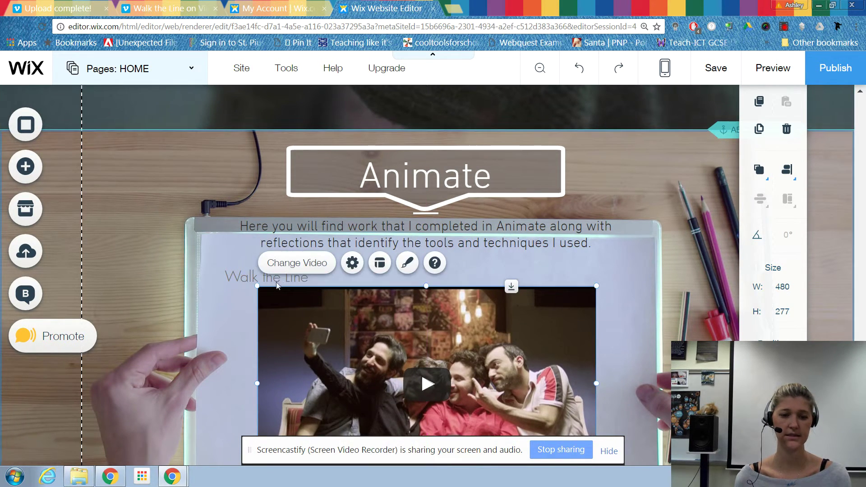
pyautogui.doubleClick(411, 366)
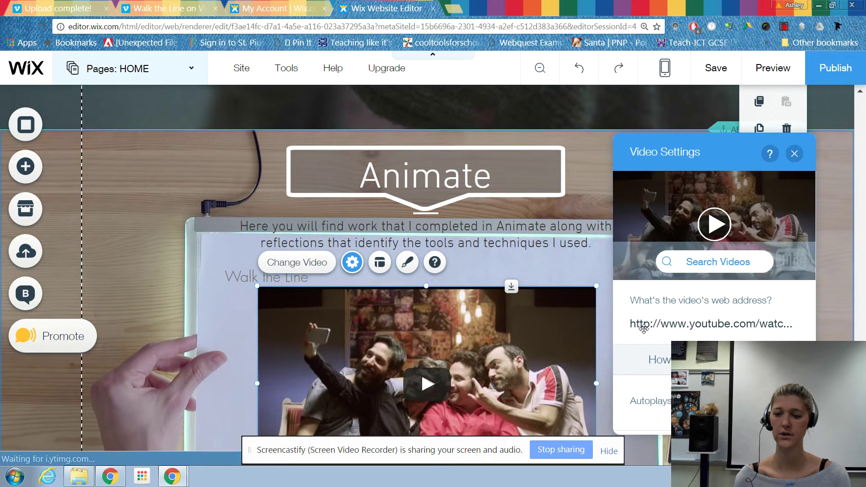
pyautogui.click(719, 325)
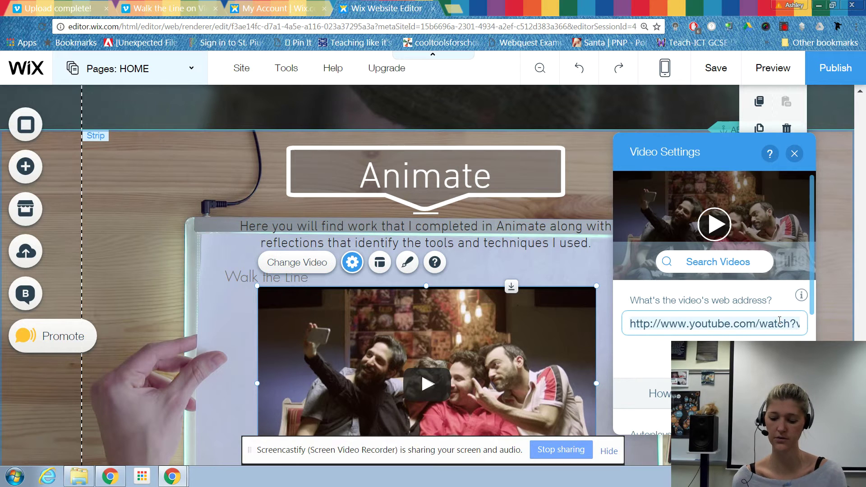
pyautogui.hotkey('ctrl', 'a')
pyautogui.press('BackSpace')
pyautogui.hotkey('ctrl', 'v')
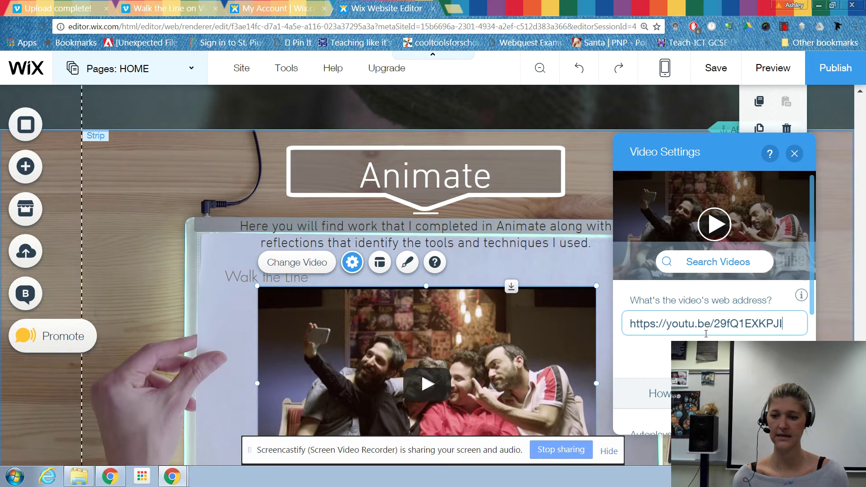
pyautogui.press('Return')
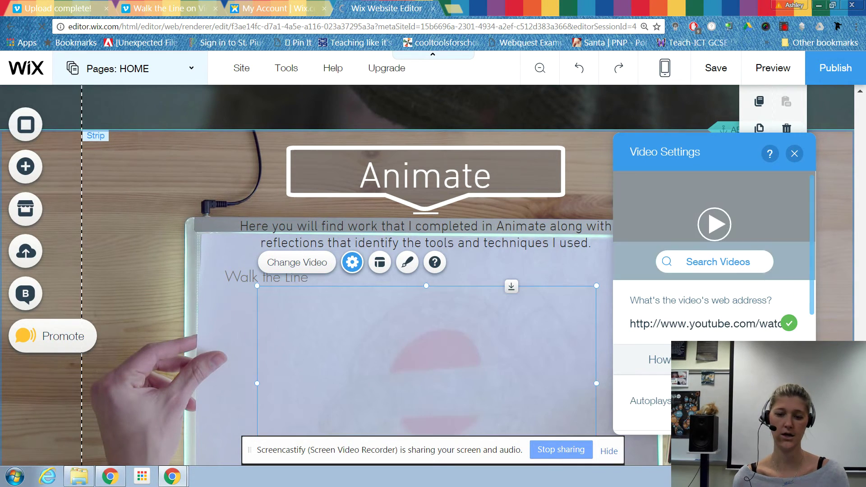
pyautogui.scroll(-3, 511, 342)
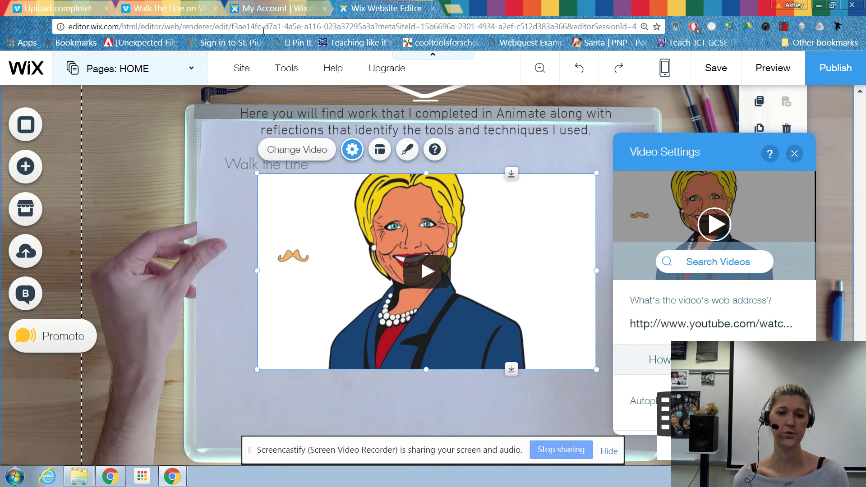
# Add a Vimeo video player to the Animate section, view its settings and delete the player
pyautogui.click(27, 168)
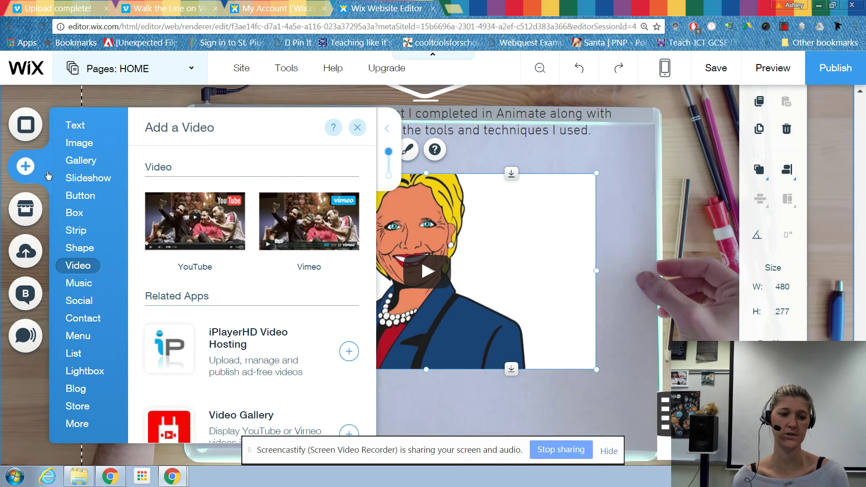
pyautogui.click(320, 240)
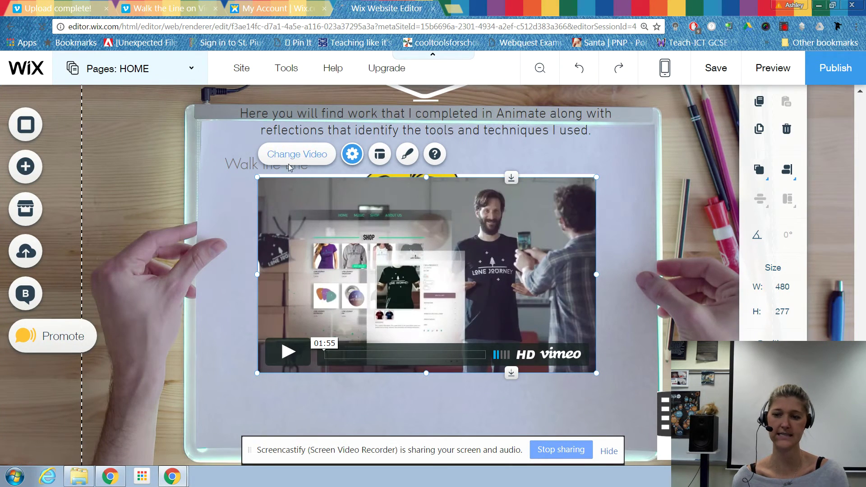
pyautogui.click(290, 165)
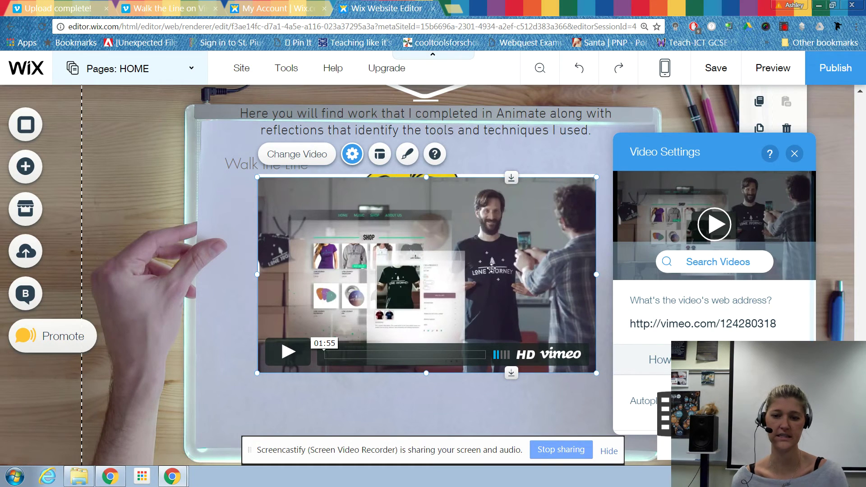
pyautogui.press('Delete')
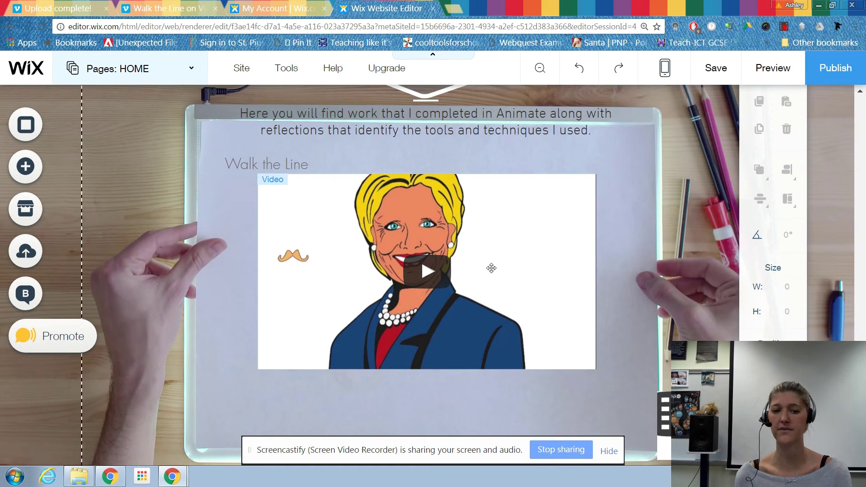
# Preview the site to check the embedded Walk the Line video in the Animate section
pyautogui.click(785, 79)
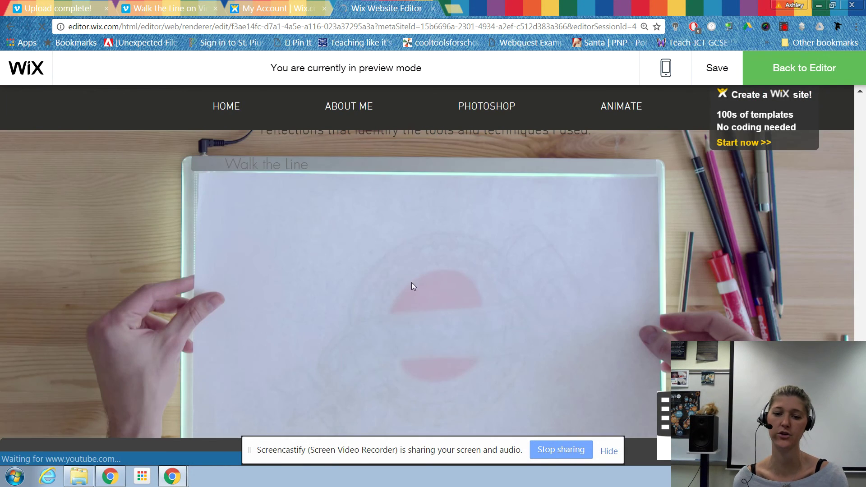